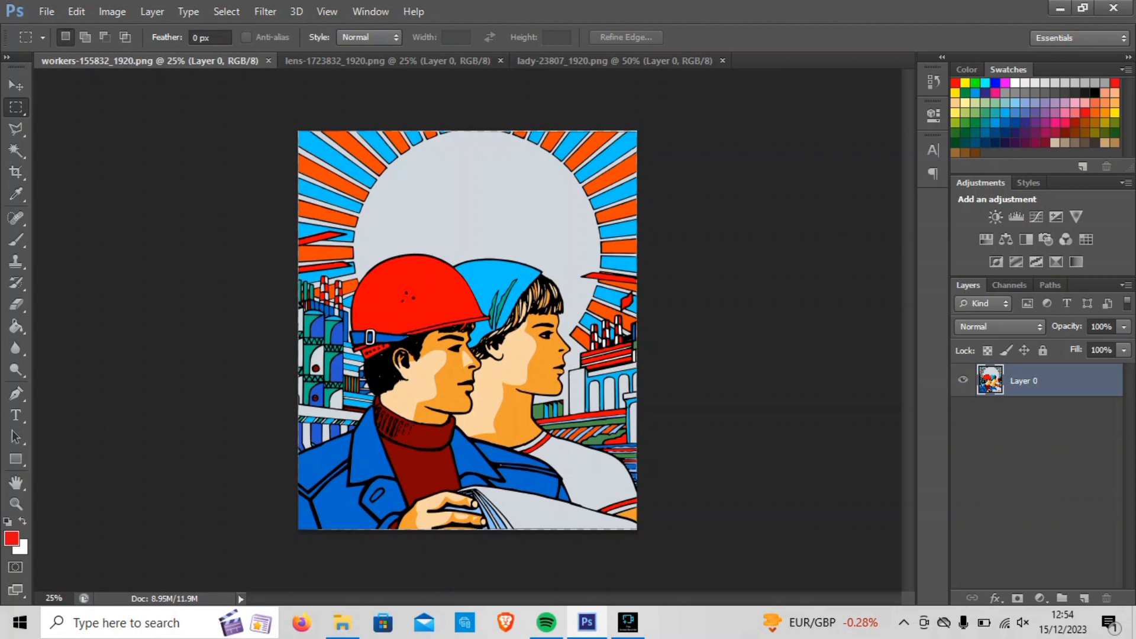
Set the workers image's resolution to 300 pixels/inch in the Image Size settings.
click(112, 11)
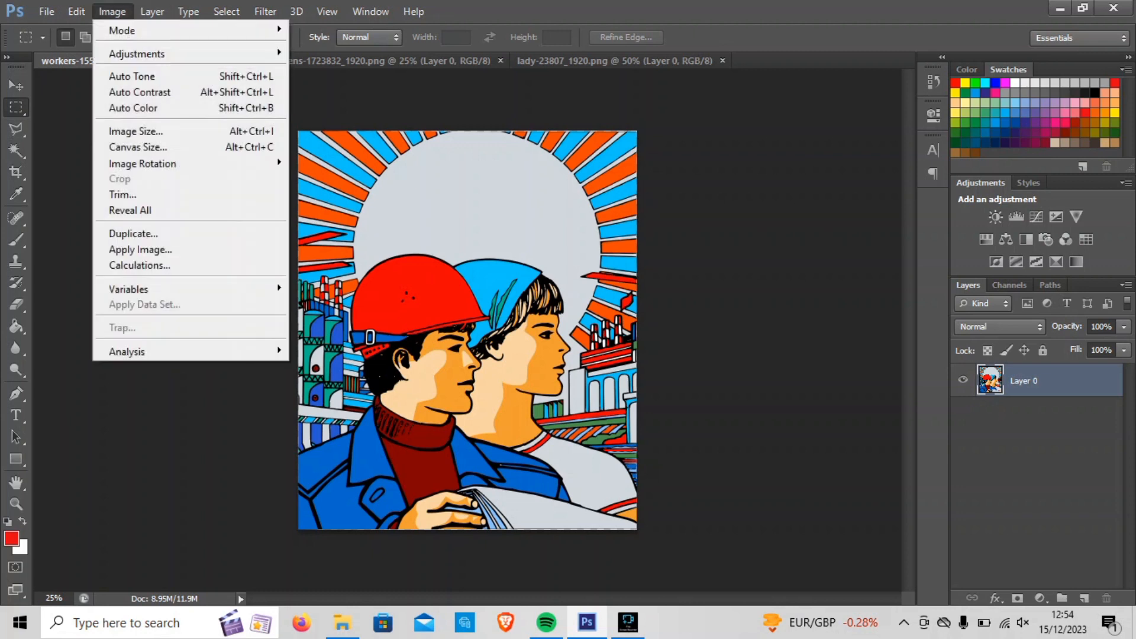
click(132, 76)
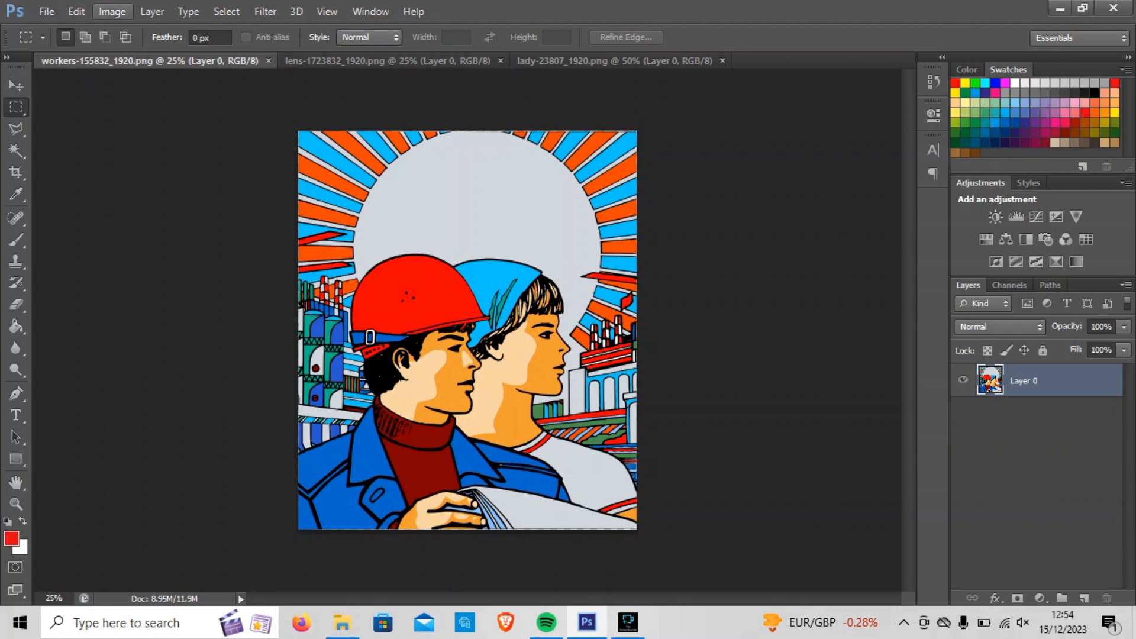
click(112, 11)
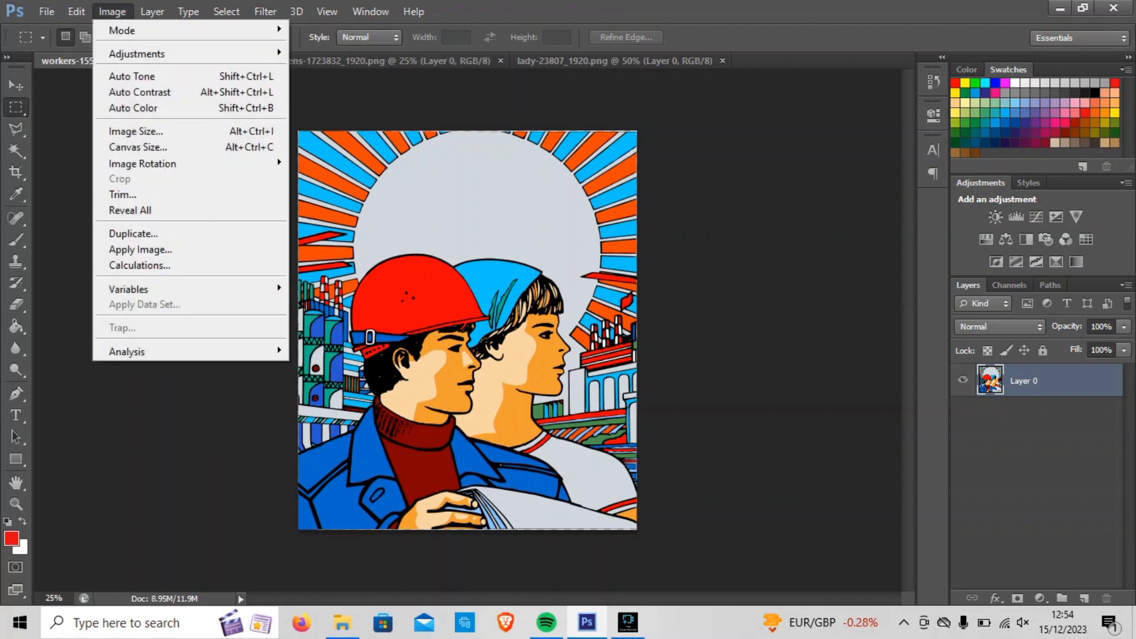
click(135, 131)
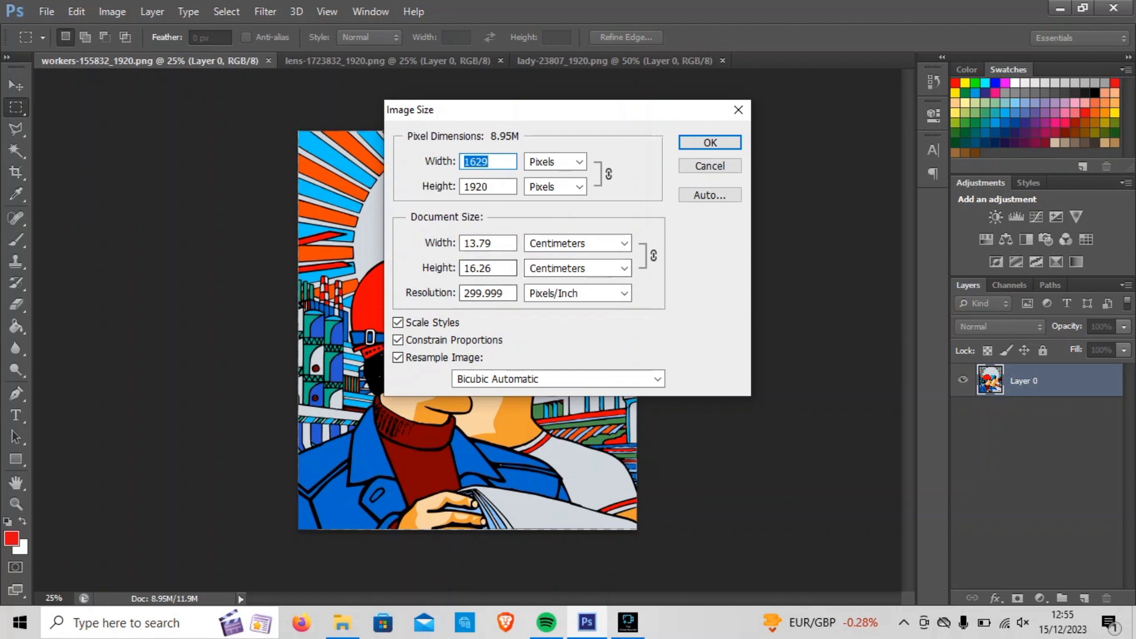
drag(507, 294, 461, 294)
text(30)
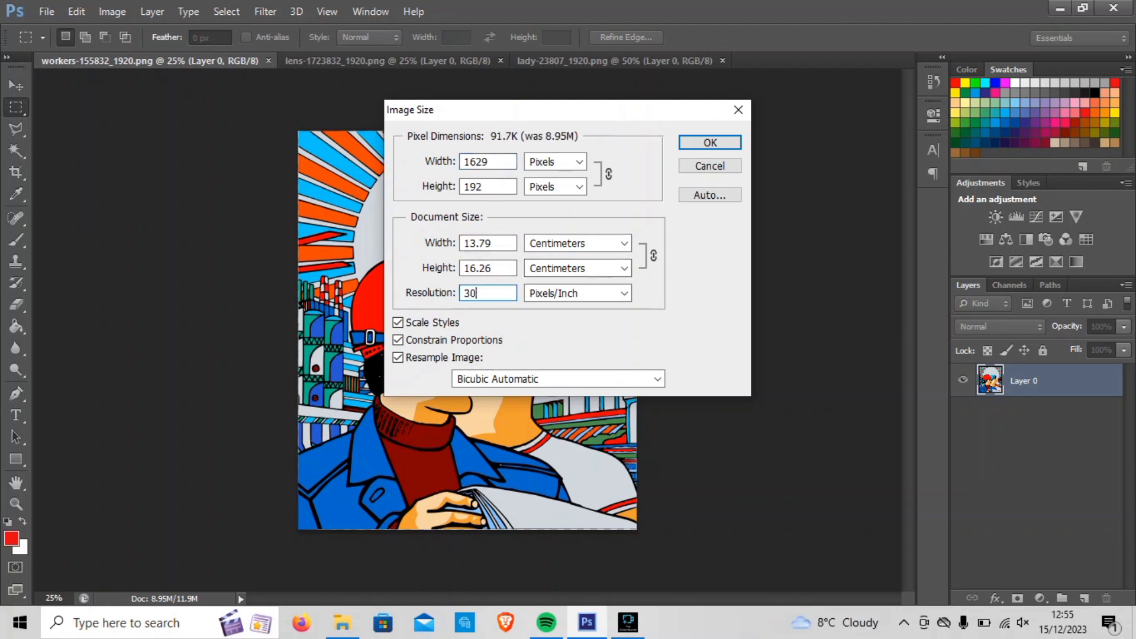
text(0)
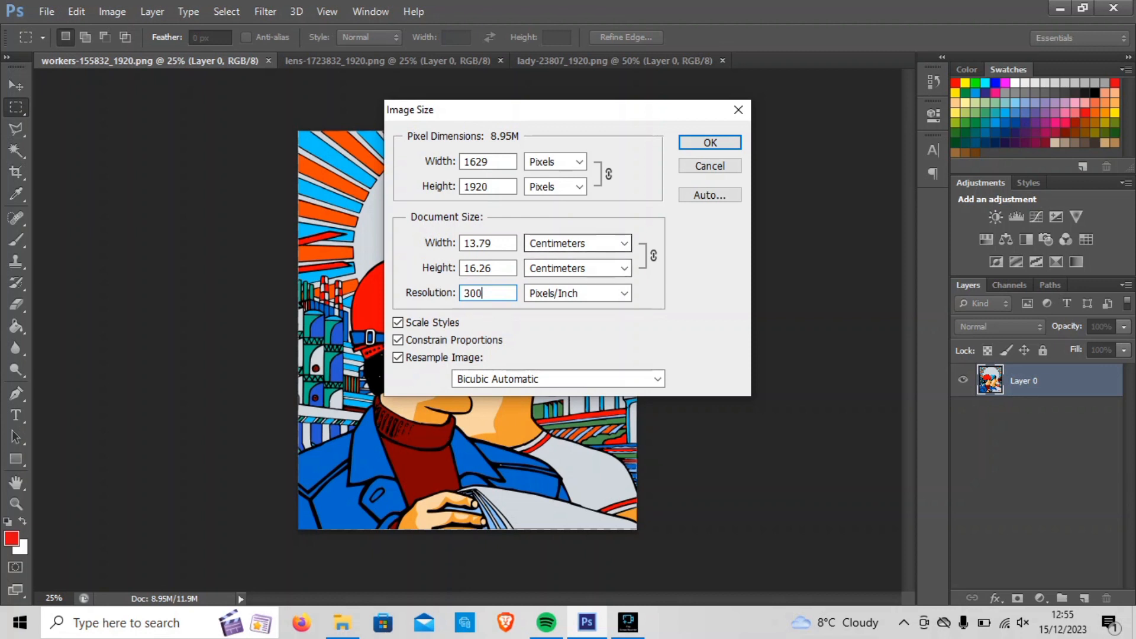
Switch the document width unit to inches and back to centimeters.
click(577, 243)
click(542, 273)
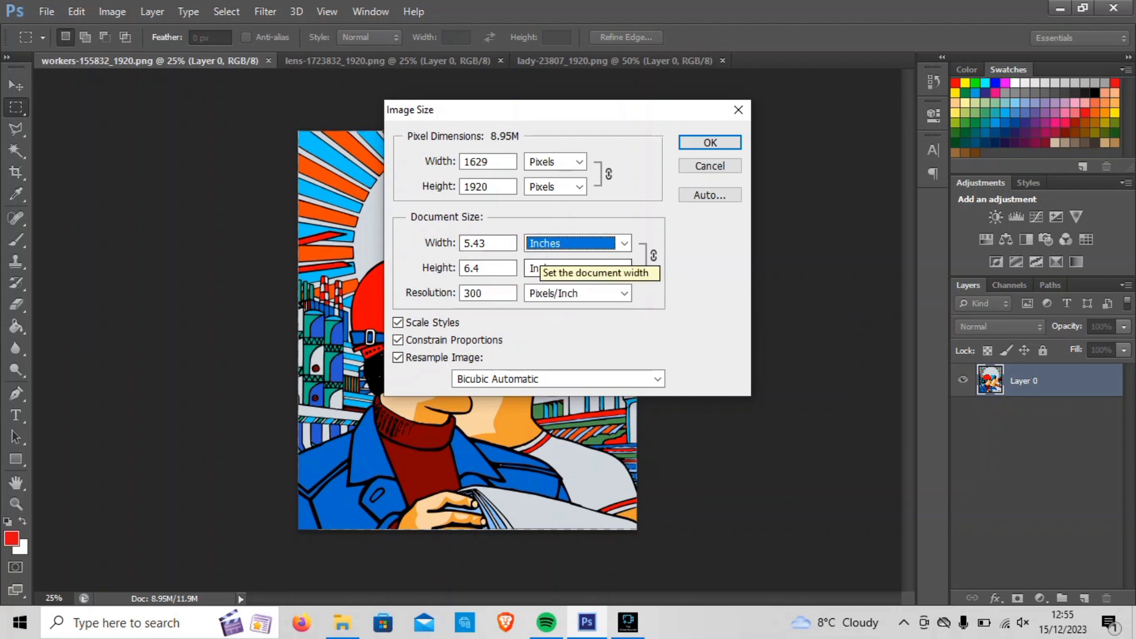
key(alt+Down)
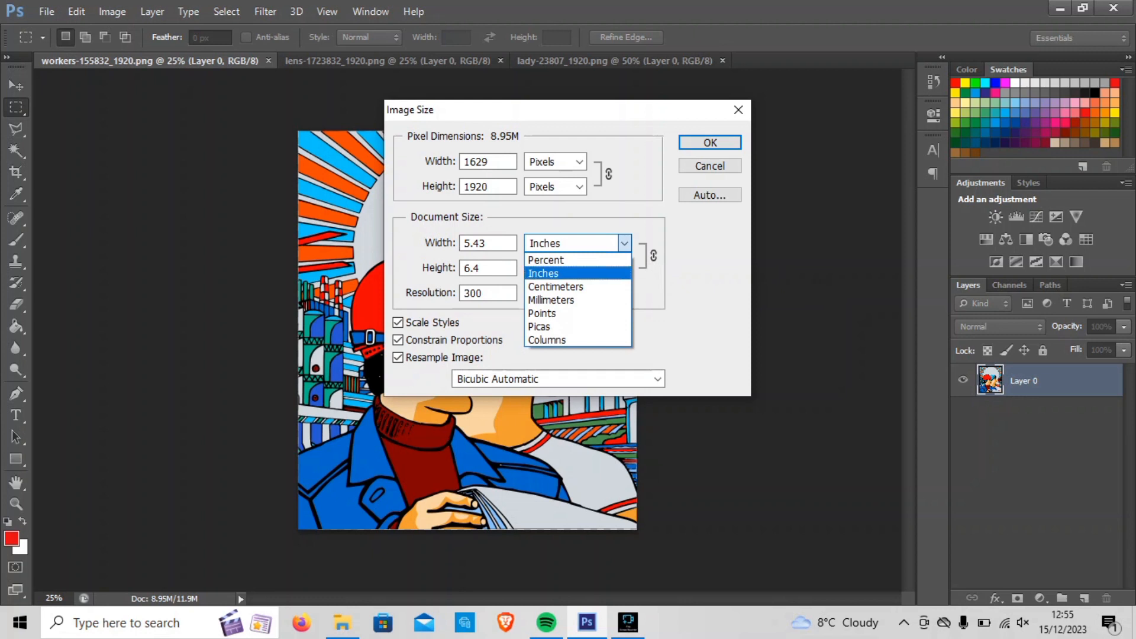
key(Down)
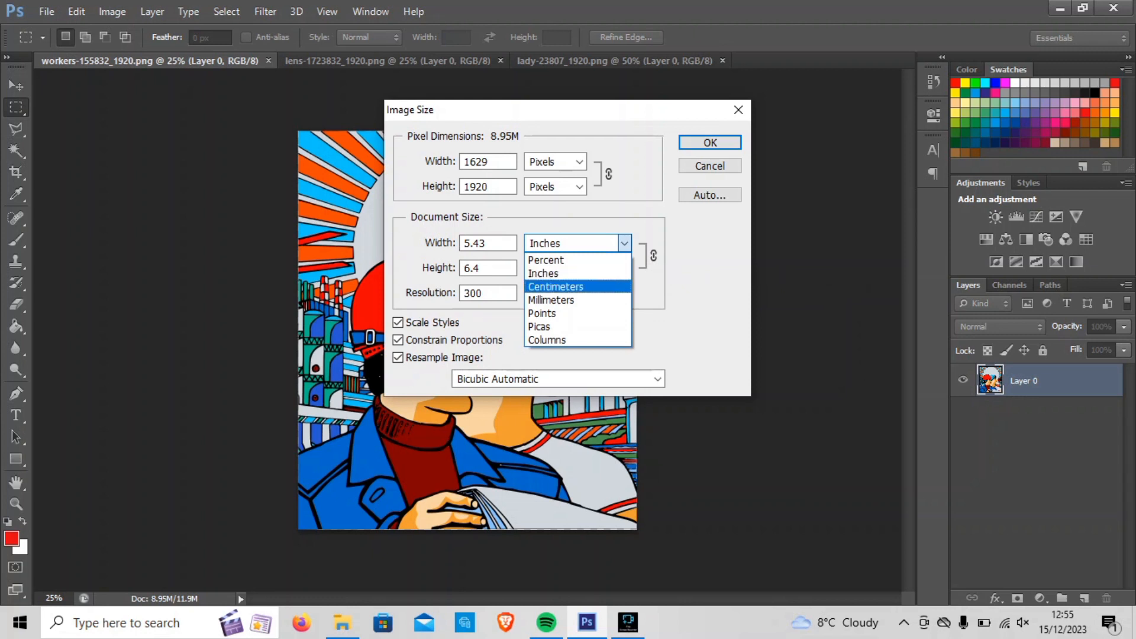
click(556, 286)
Set the document width to 17 centimeters with proportions constrained and apply the new image size.
click(492, 243)
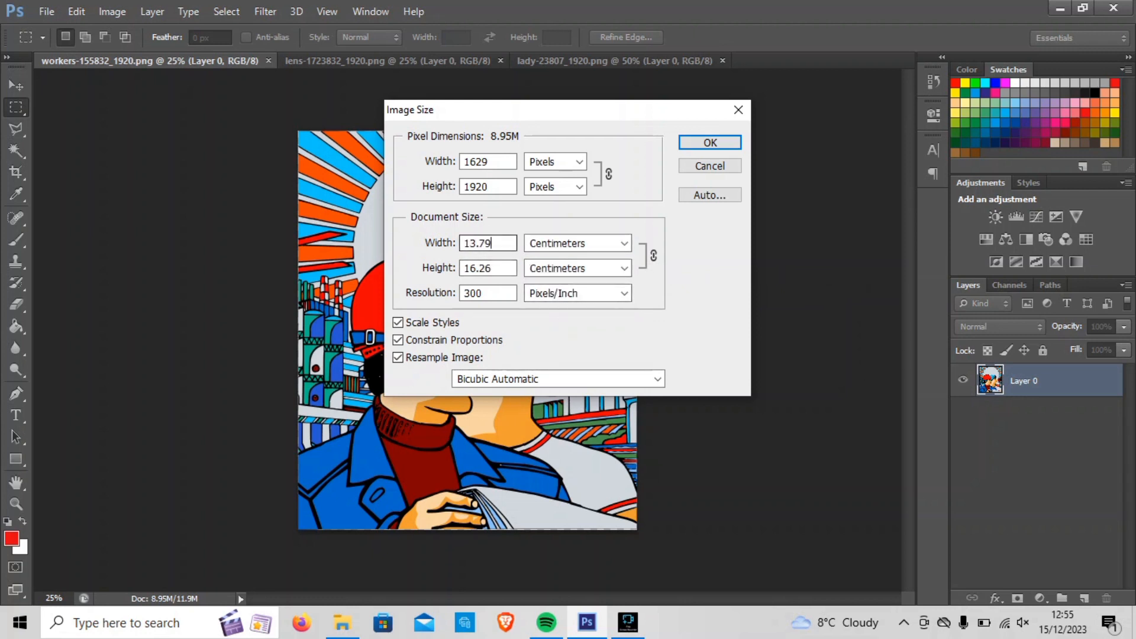
double_click(492, 243)
text(17)
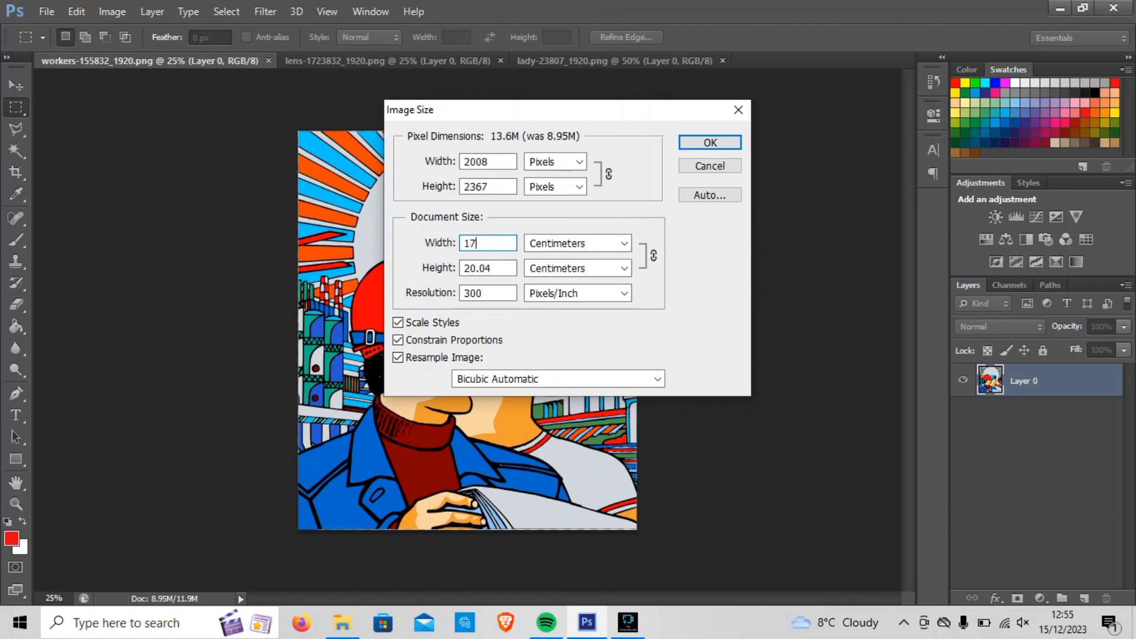
key(Return)
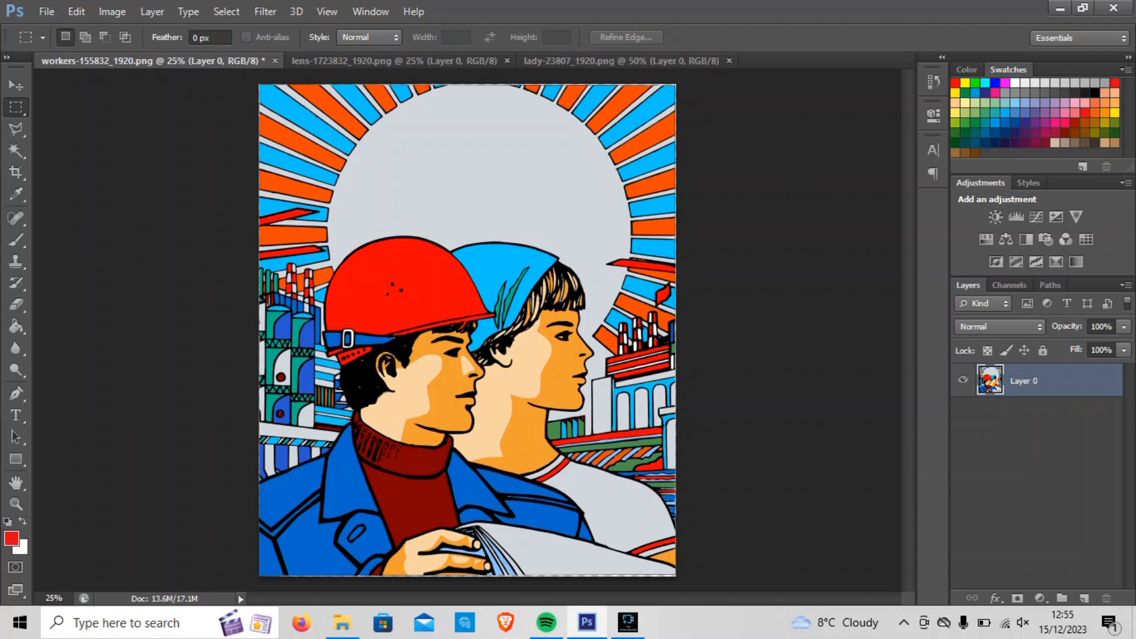
Float the lens image in its own window, copy its artwork into the workers poster as a layer, and close the lens file.
click(390, 61)
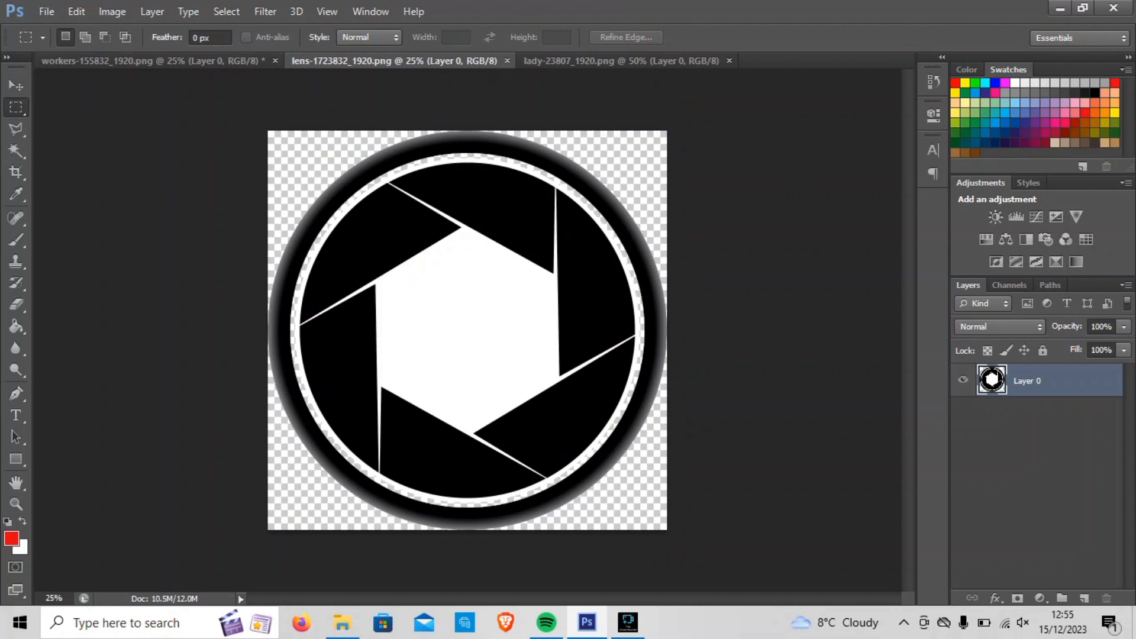
drag(390, 61, 667, 167)
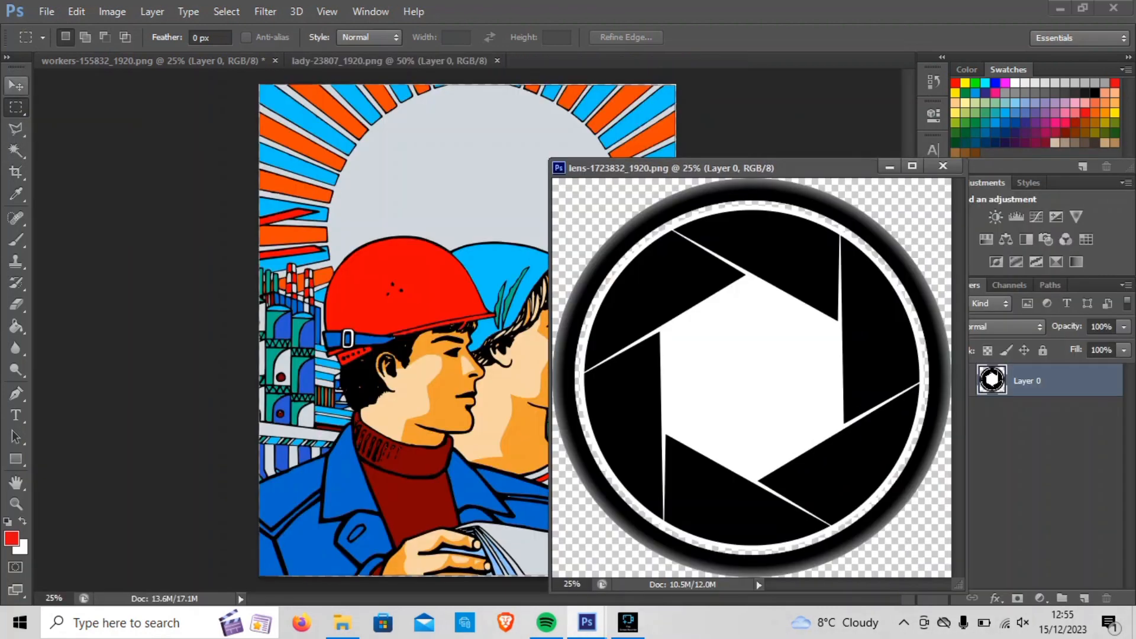
key(v)
drag(751, 379, 346, 207)
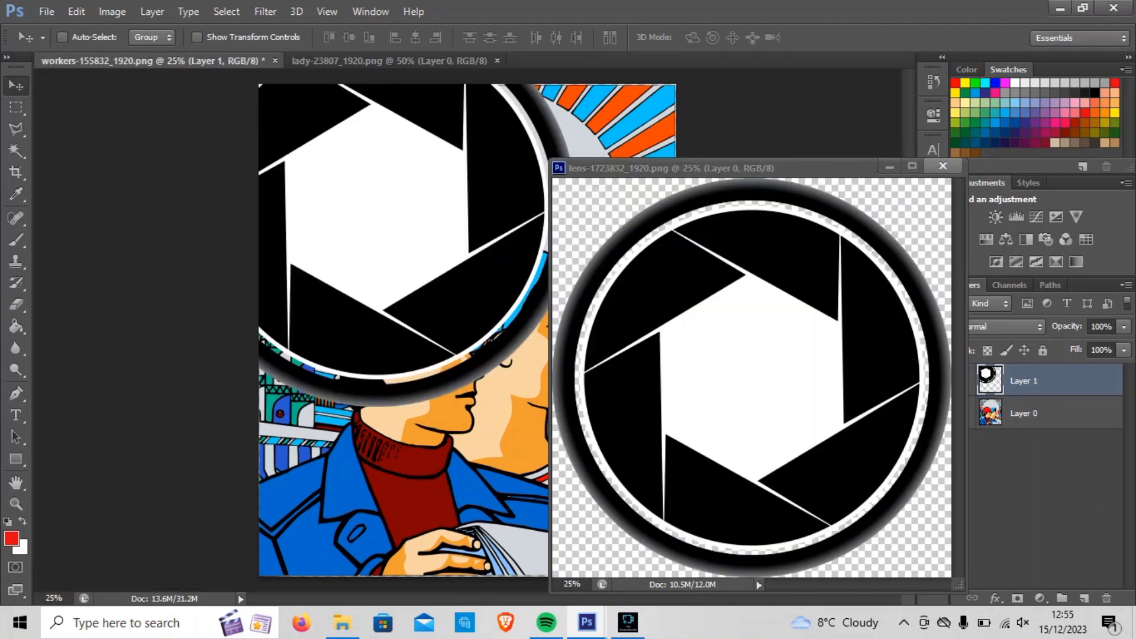
click(943, 166)
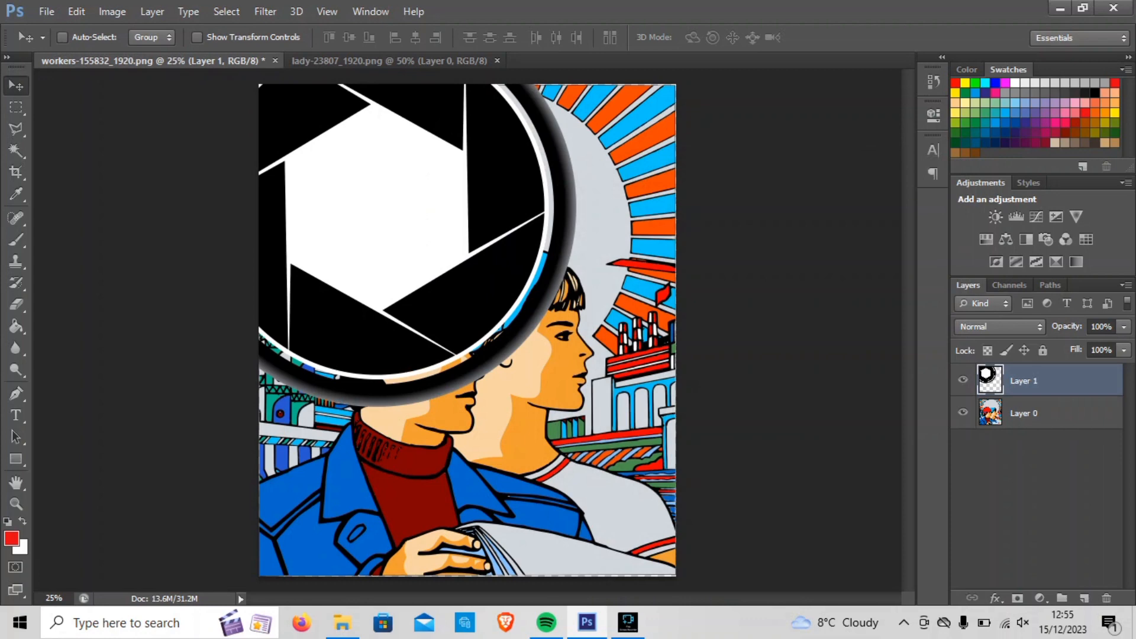
Scale the lens layer to about 75% and position it over the poster's grey sun circle, applying the transformation.
drag(343, 201, 441, 297)
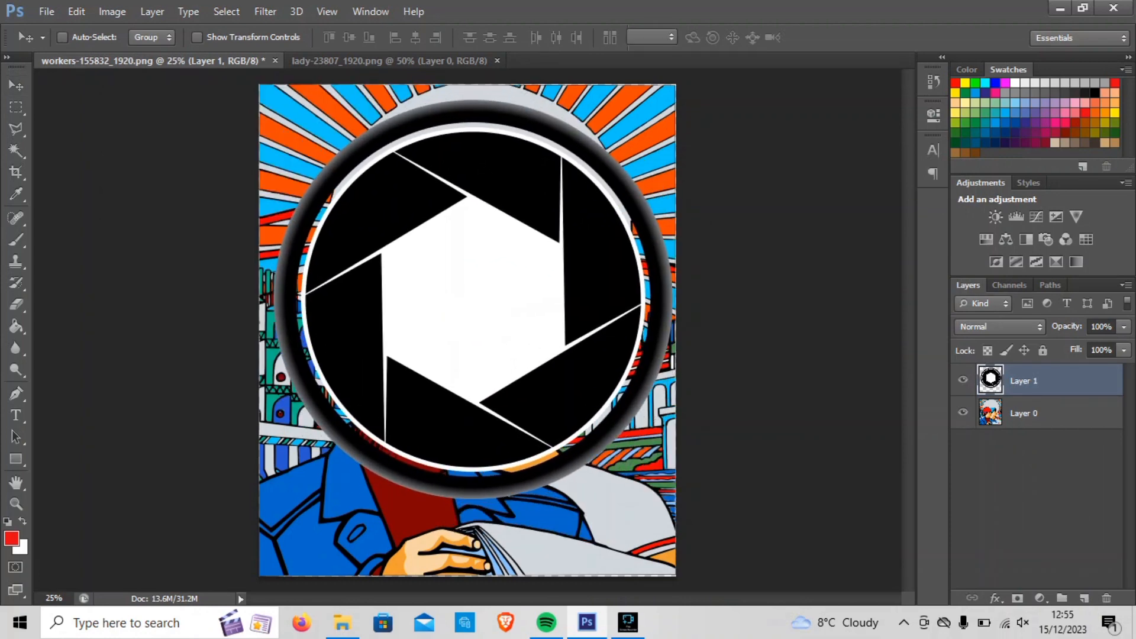
key(ctrl+t)
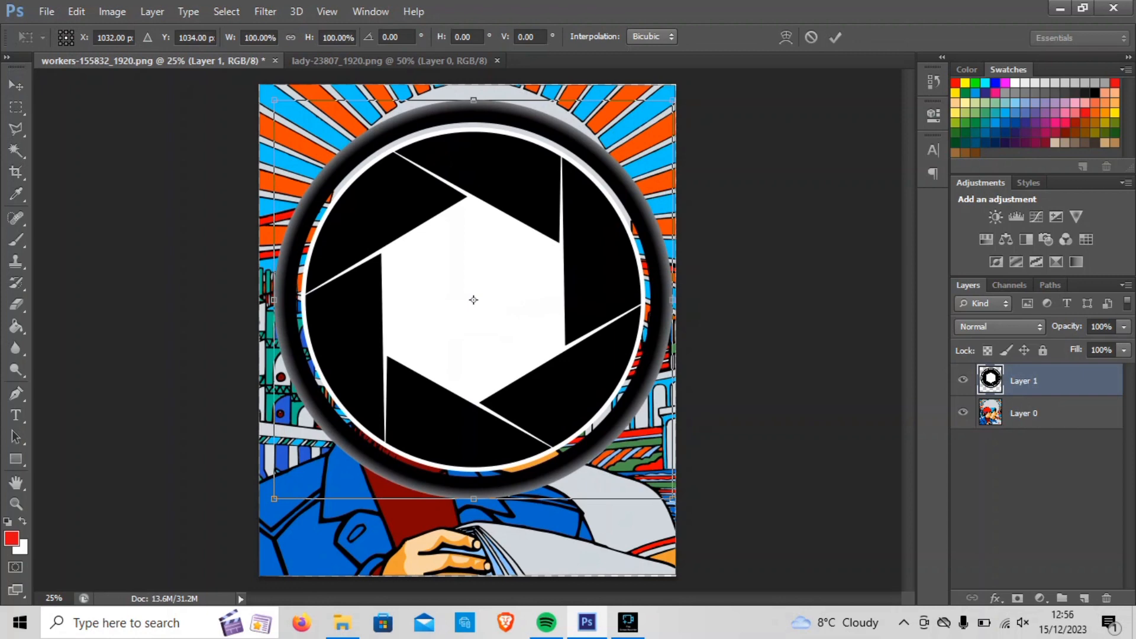
drag(274, 499, 375, 397)
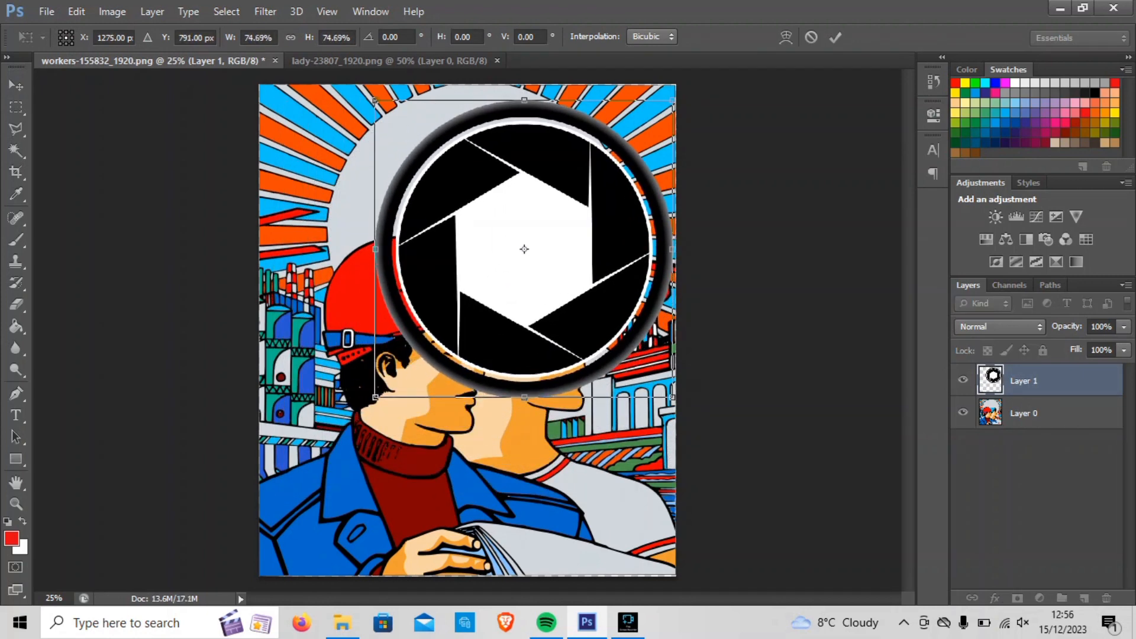
drag(516, 309, 472, 296)
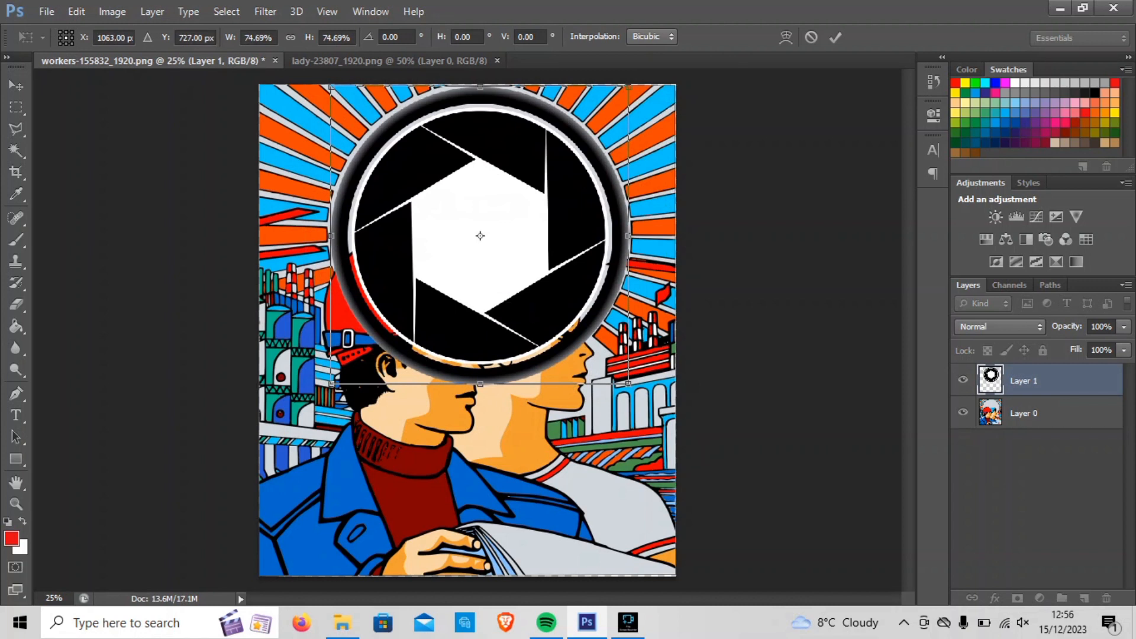
click(15, 86)
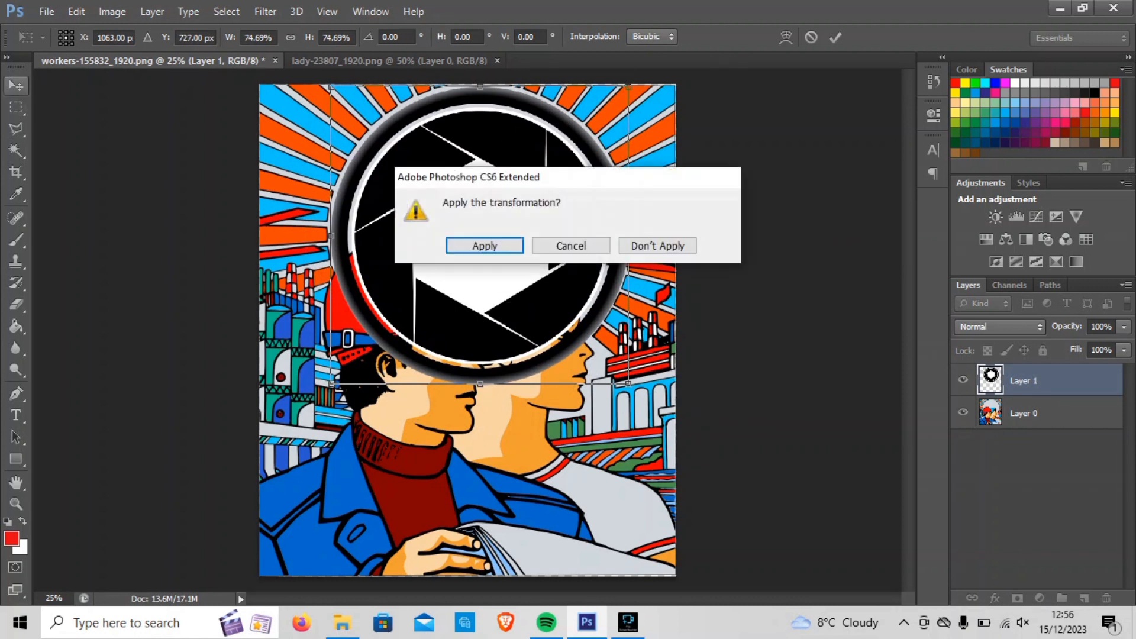
key(Return)
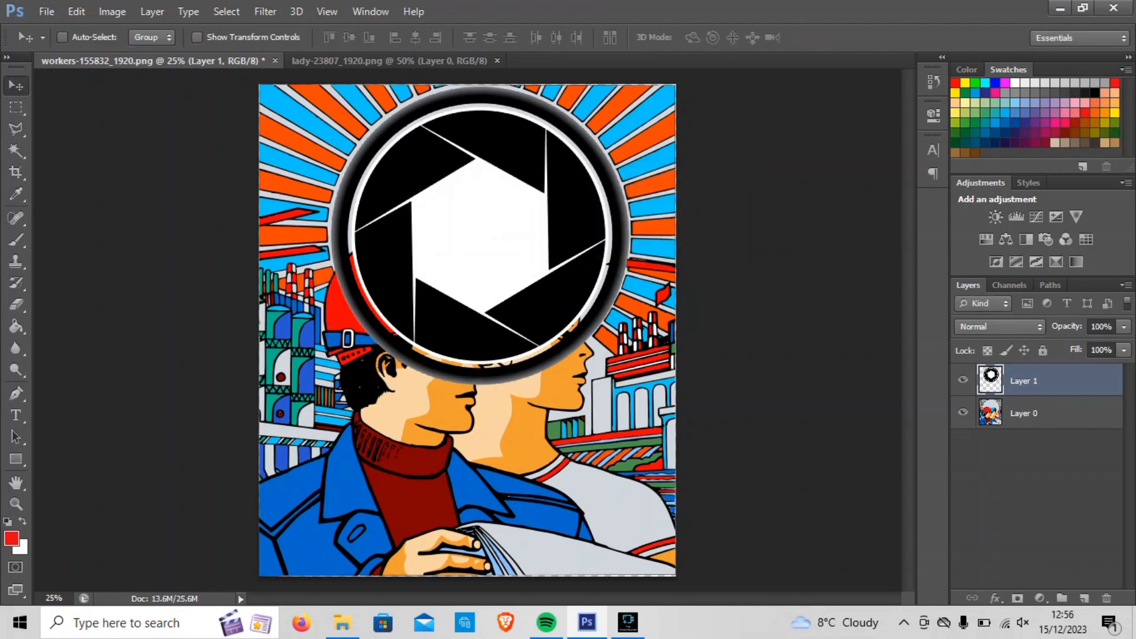
Draw a rough Polygonal Lasso selection on Layer 0 around both workers' heads, including part of the grey circle above them.
click(1038, 413)
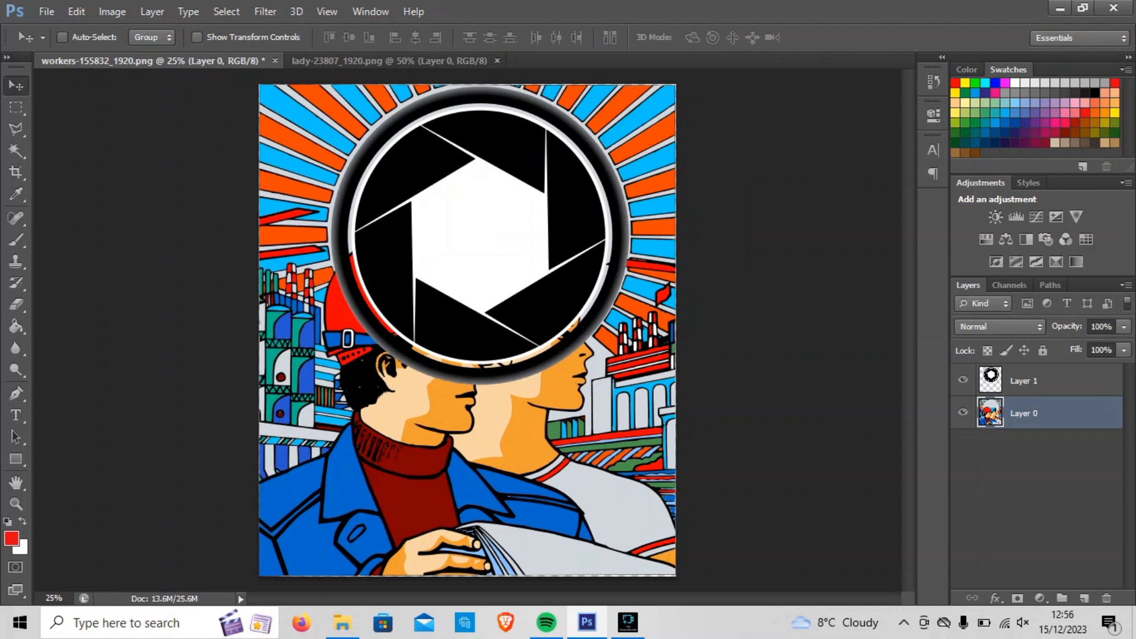
key(l)
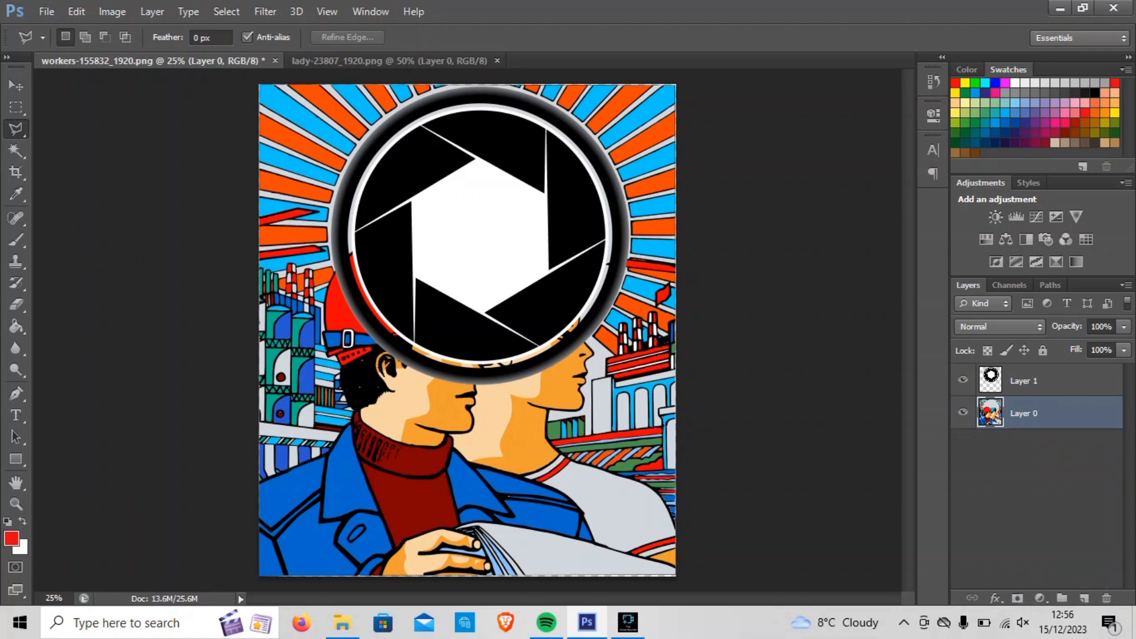
click(325, 252)
click(387, 188)
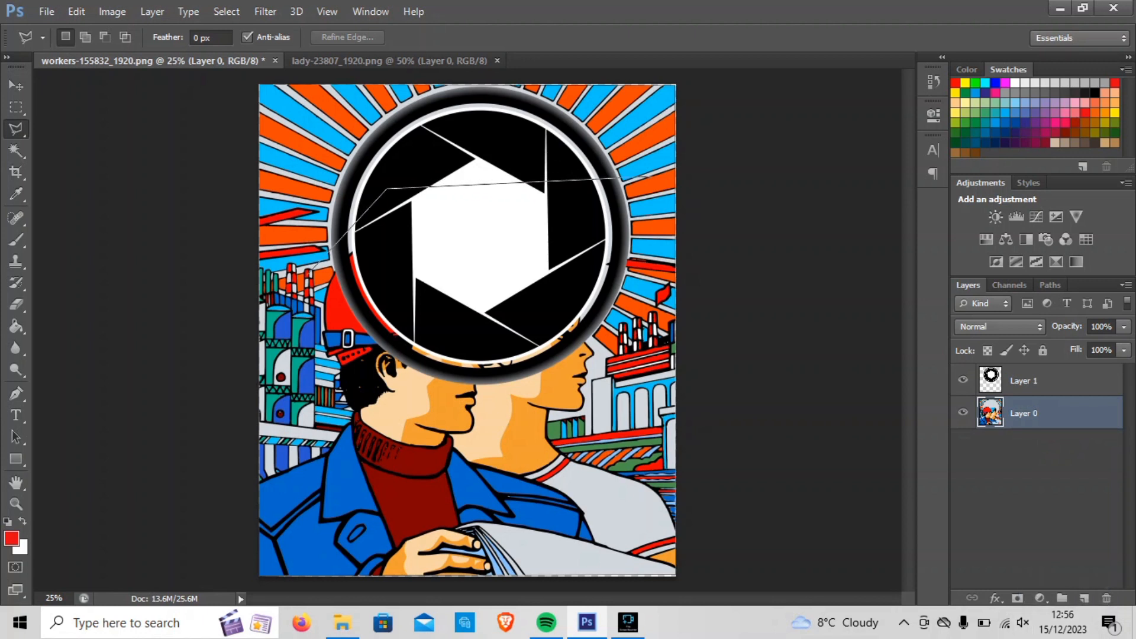
click(656, 174)
click(642, 421)
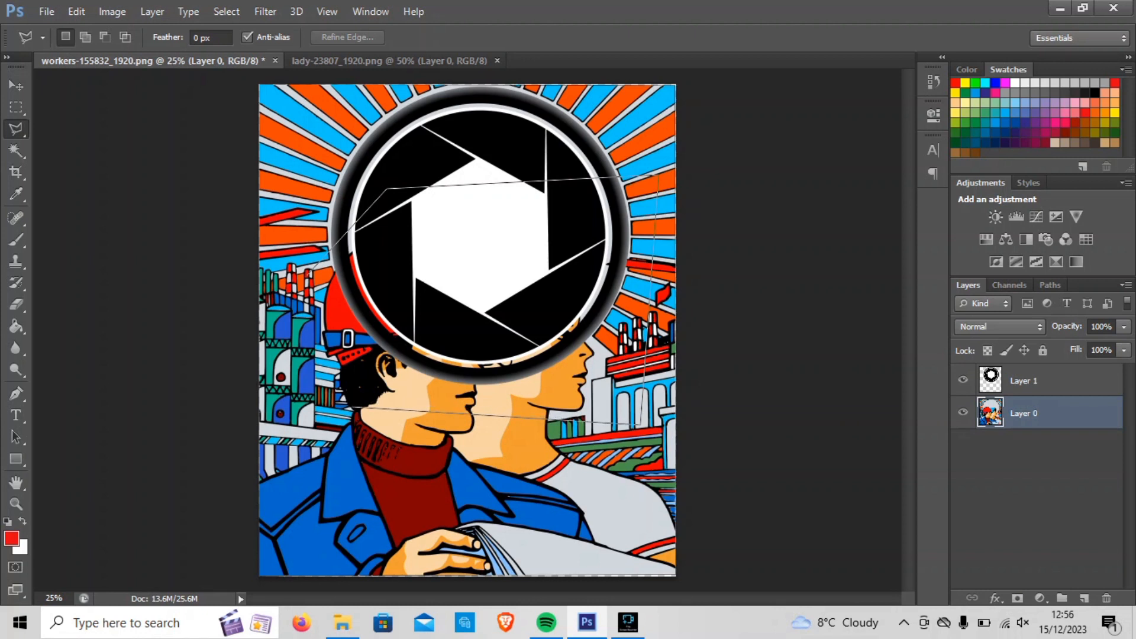
click(354, 408)
double_click(246, 337)
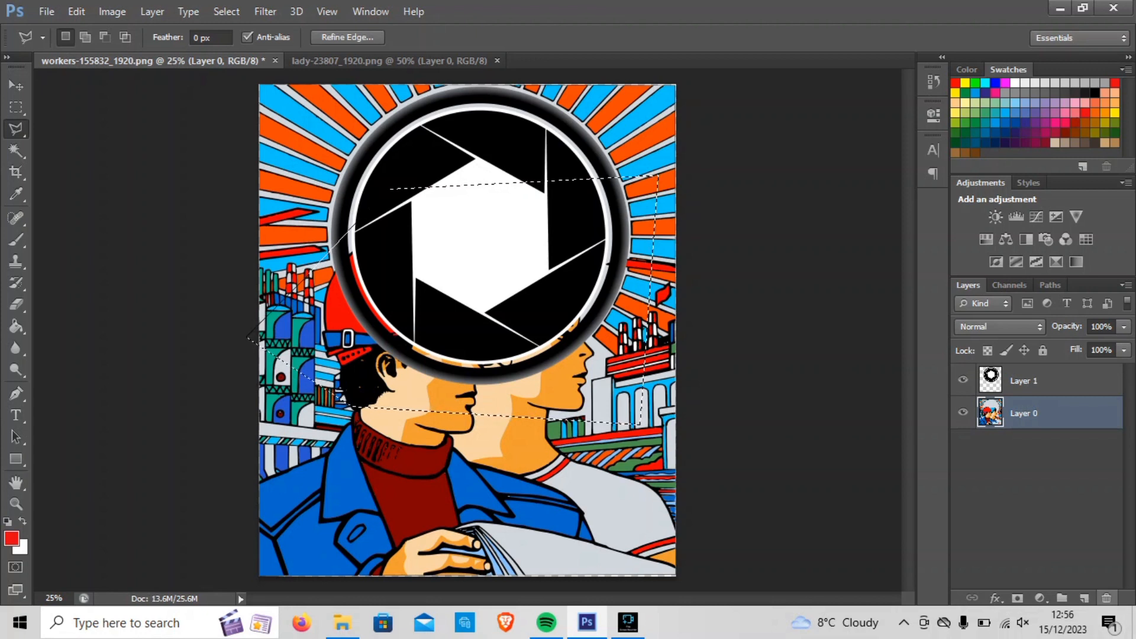
Copy the selected heads area from Layer 0 onto a new layer stacked above the lens layer.
click(1084, 598)
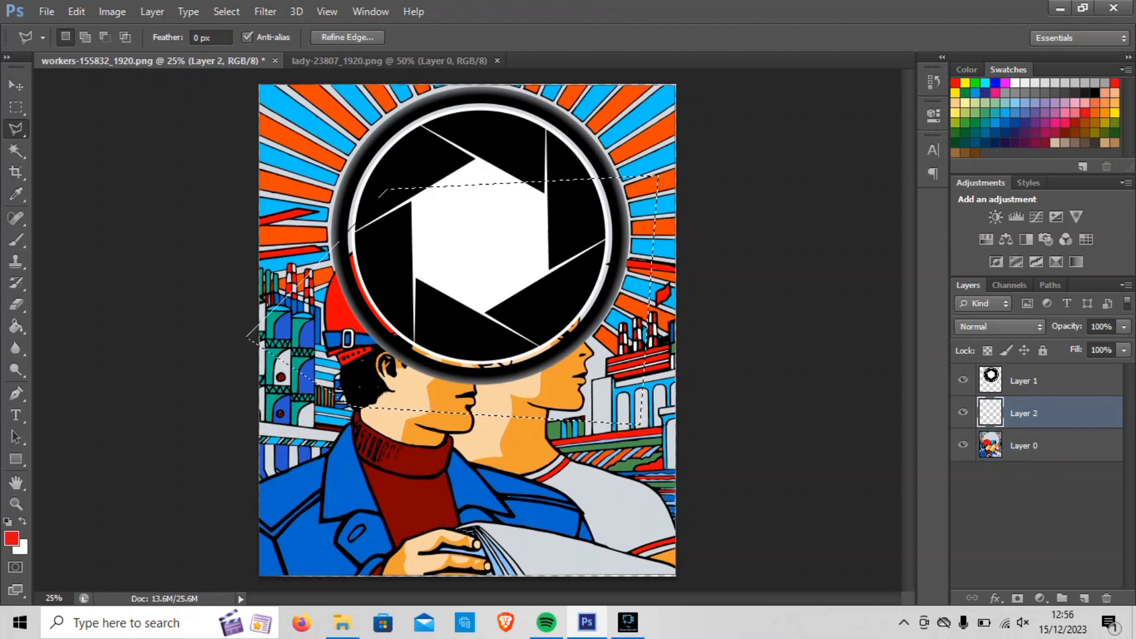
drag(1024, 381, 1023, 426)
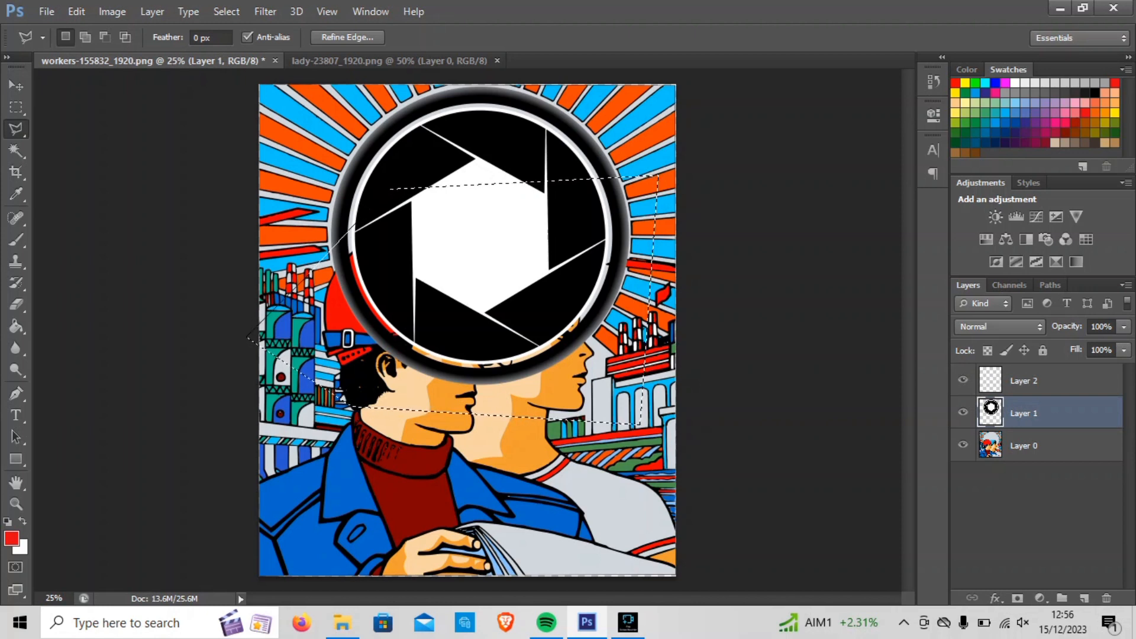
click(1024, 381)
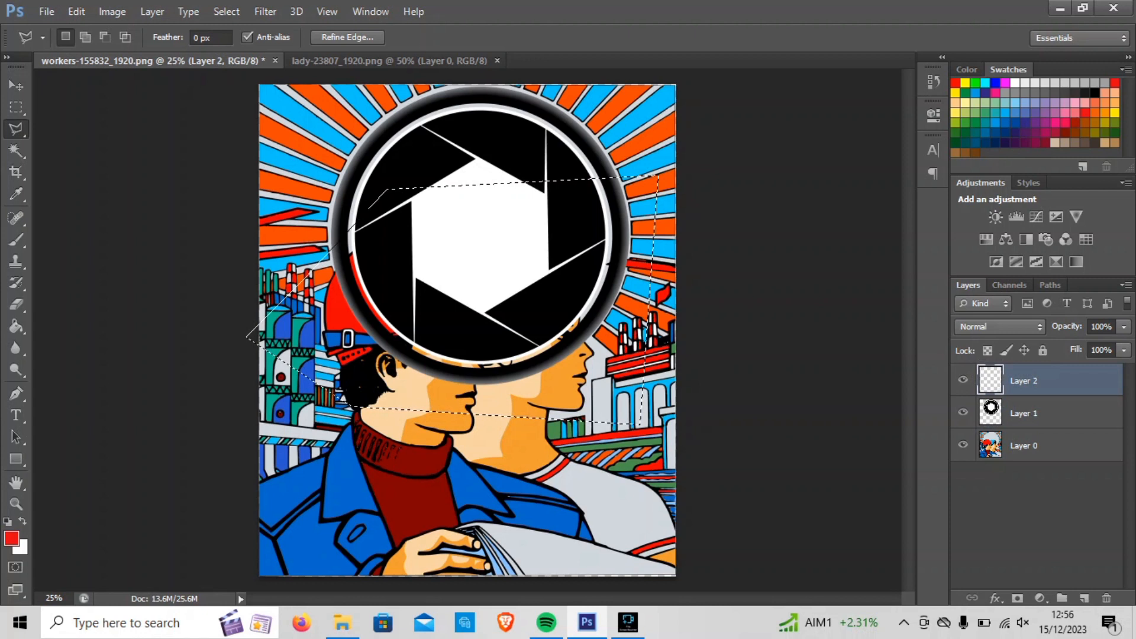
key(ctrl+v)
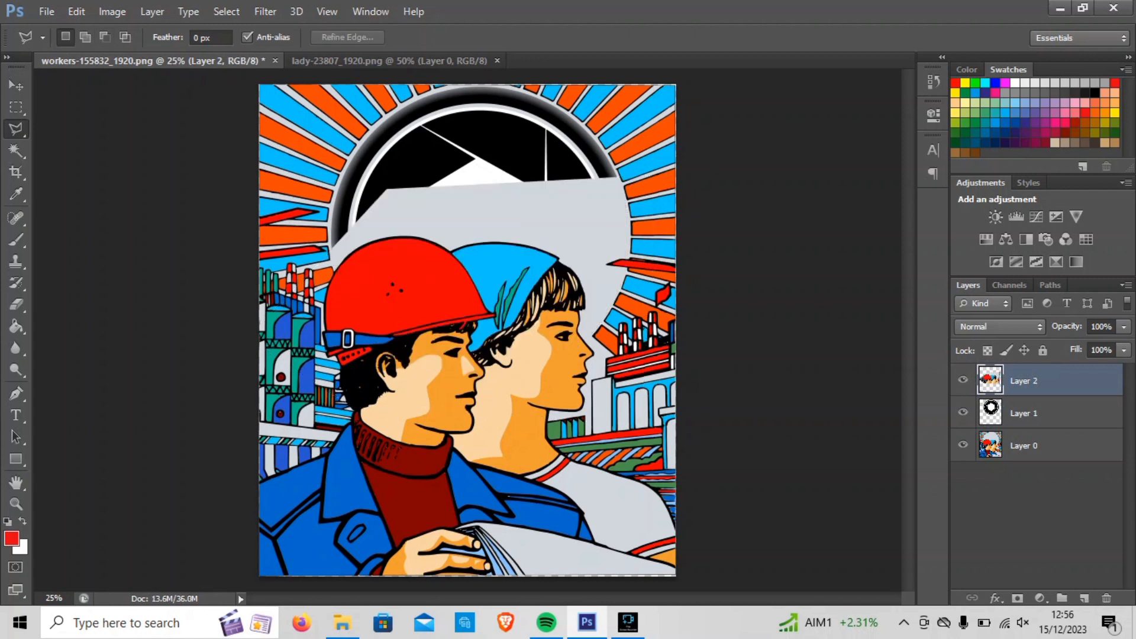
Select the grey background around the copied heads with the Magic Wand at tolerance 32, delete it, and deselect.
key(w)
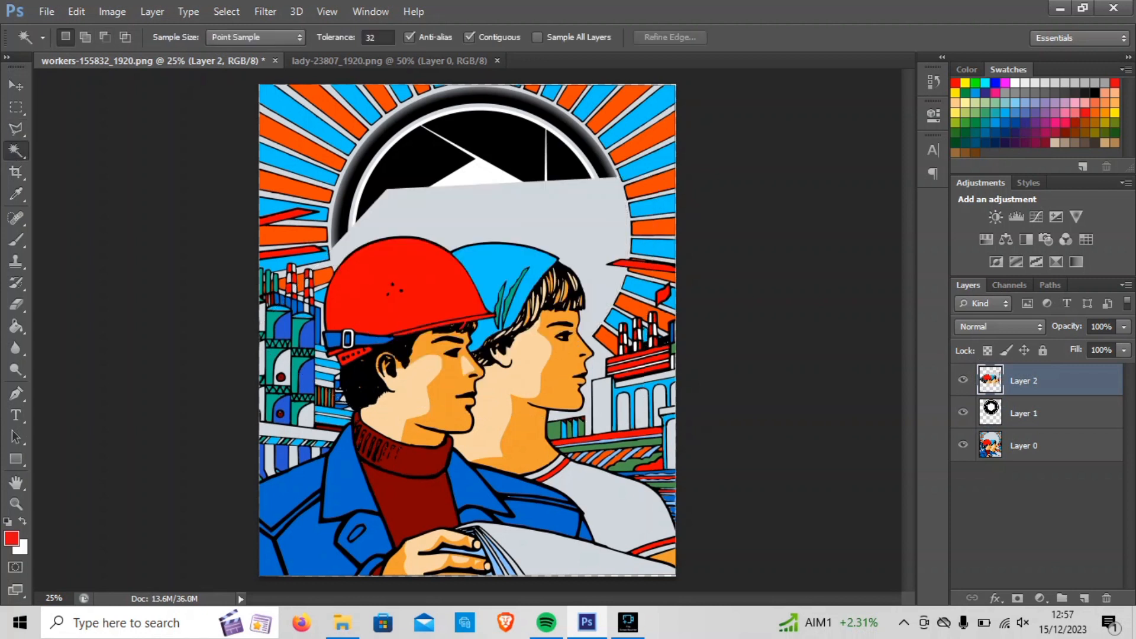
click(521, 216)
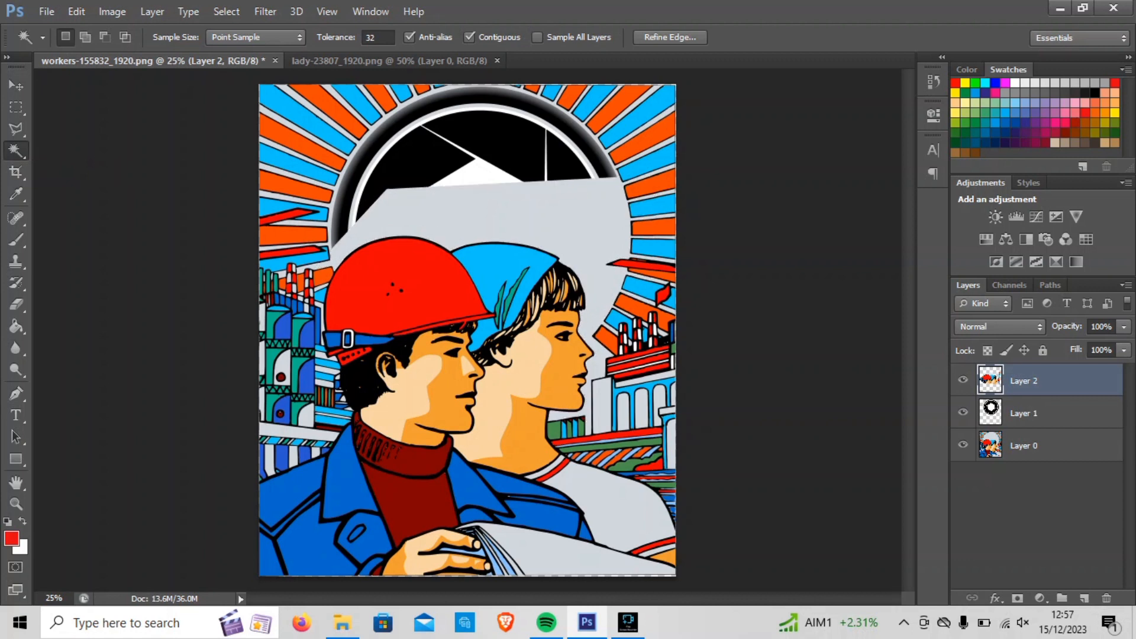
key(Delete)
key(ctrl+d)
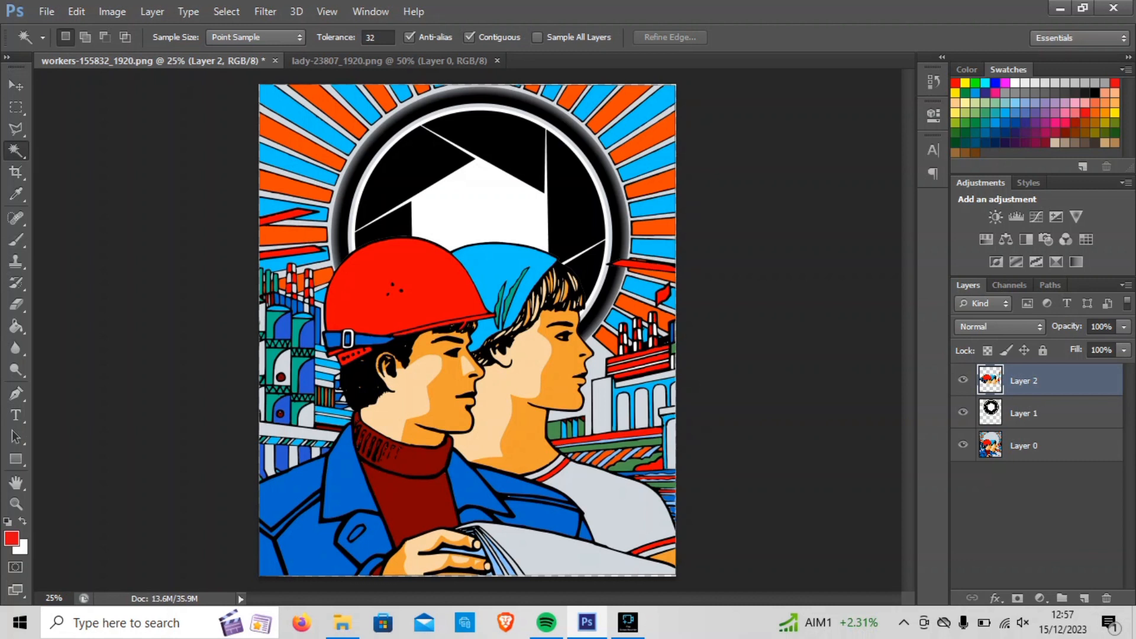
On the lens layer, select the white aperture area with the Magic Wand at tolerance 32, delete it, and deselect.
click(1024, 413)
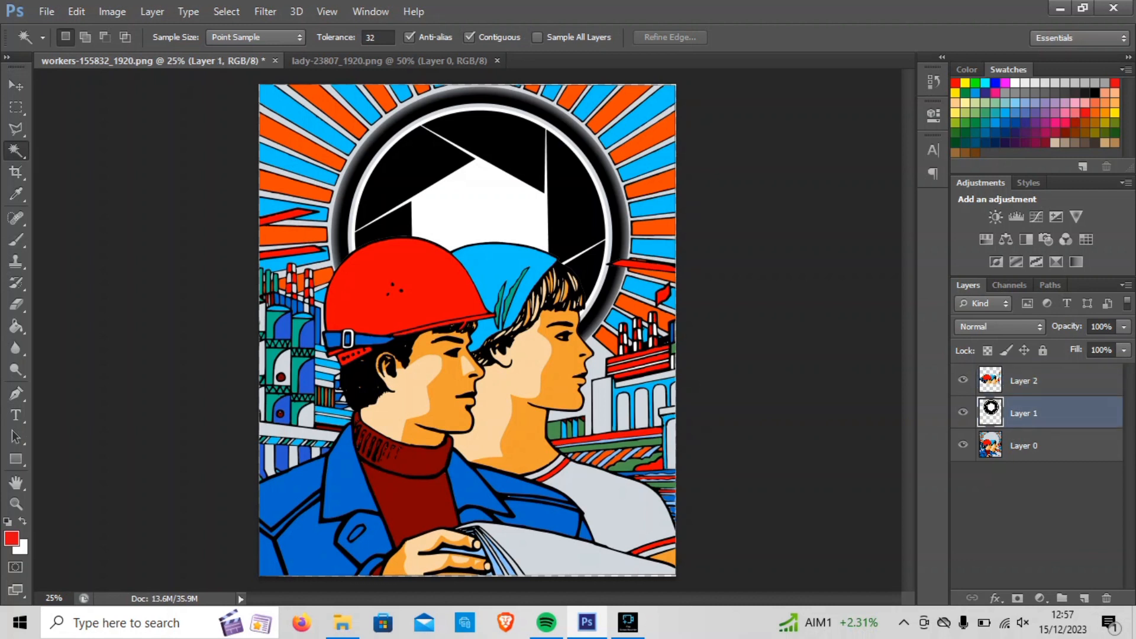
click(482, 204)
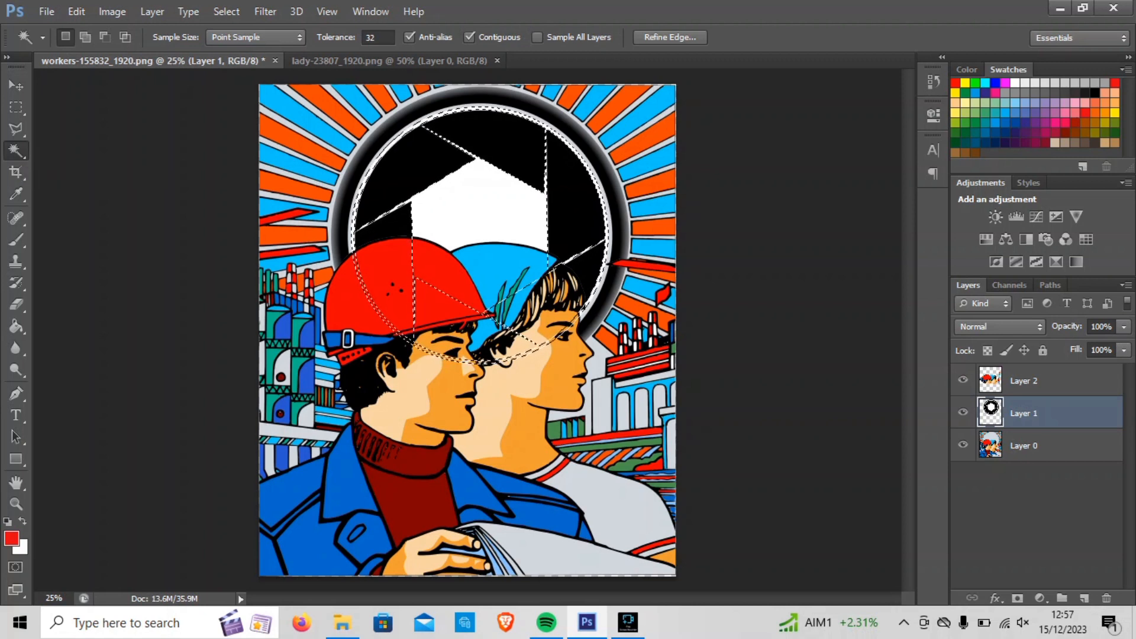
key(Delete)
key(ctrl+d)
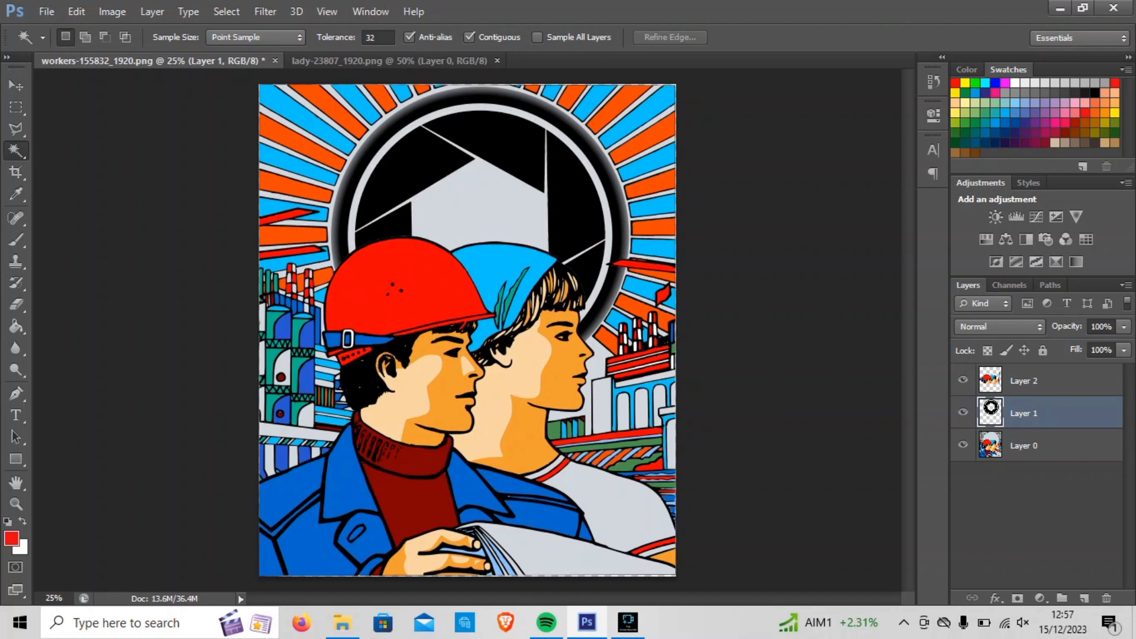
Undock the lady-23807_1920.png document into a floating window over the poster and activate the Polygonal Lasso tool.
drag(389, 61, 451, 161)
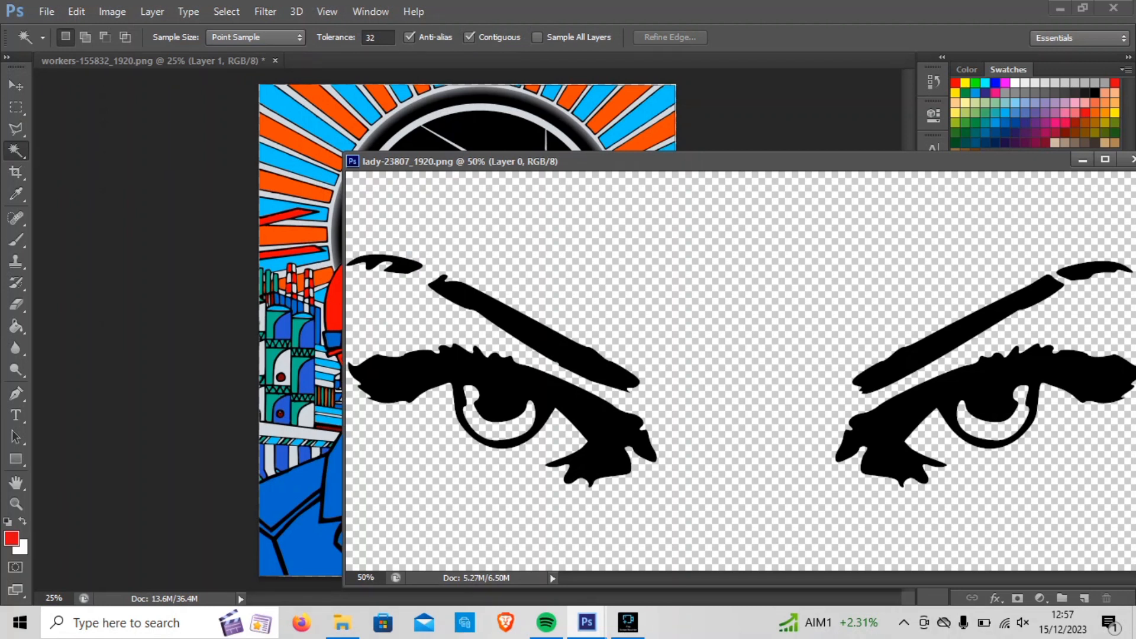
click(16, 129)
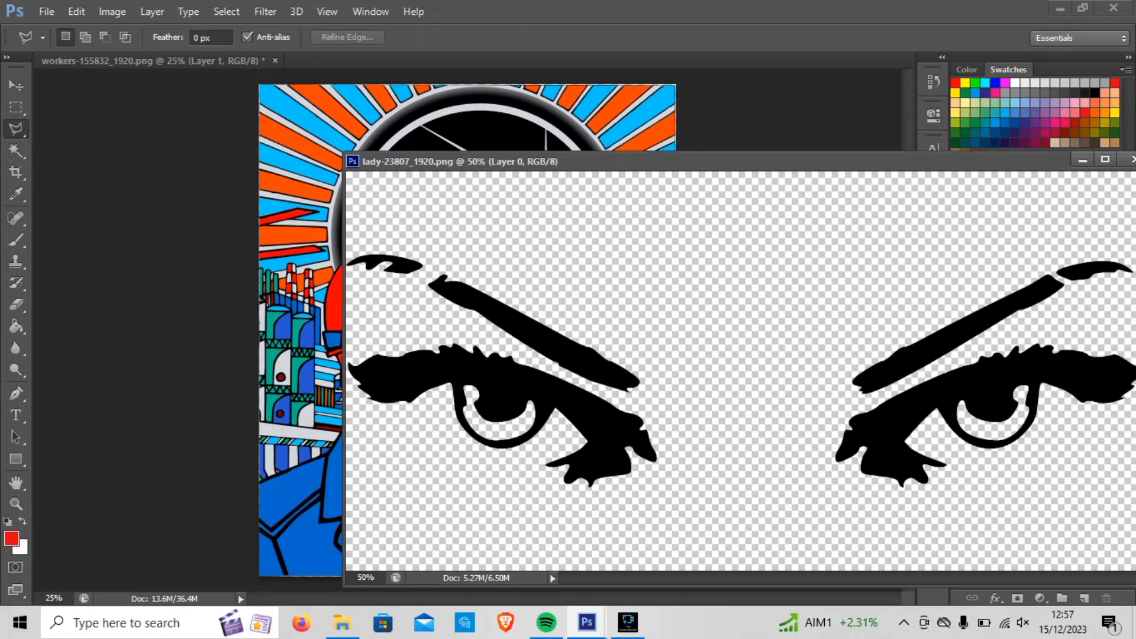
click(152, 61)
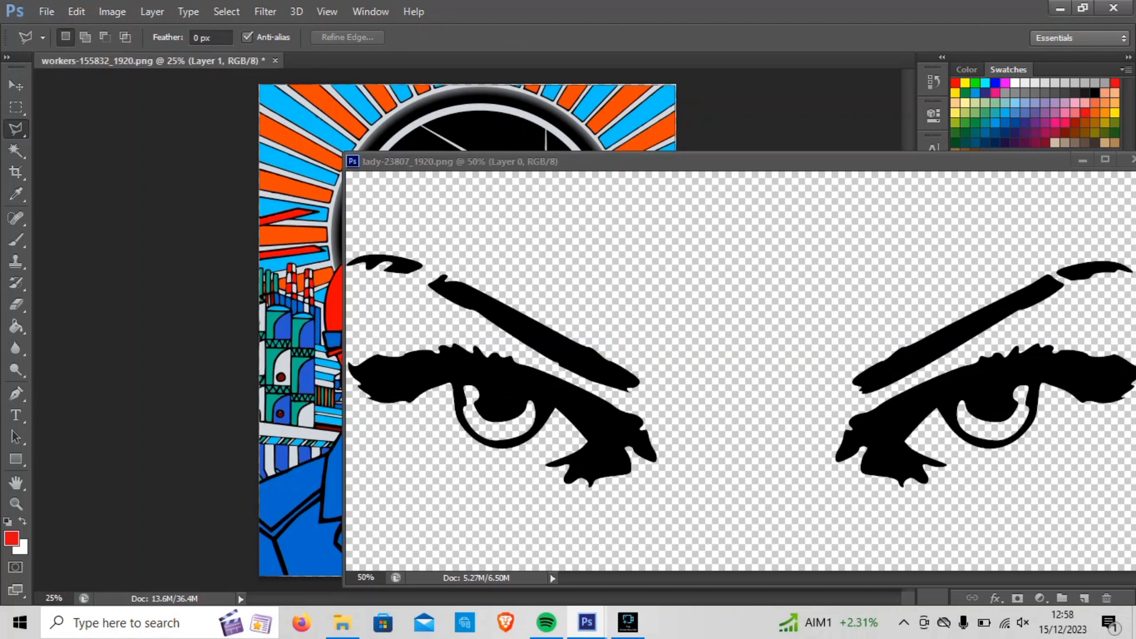
click(651, 162)
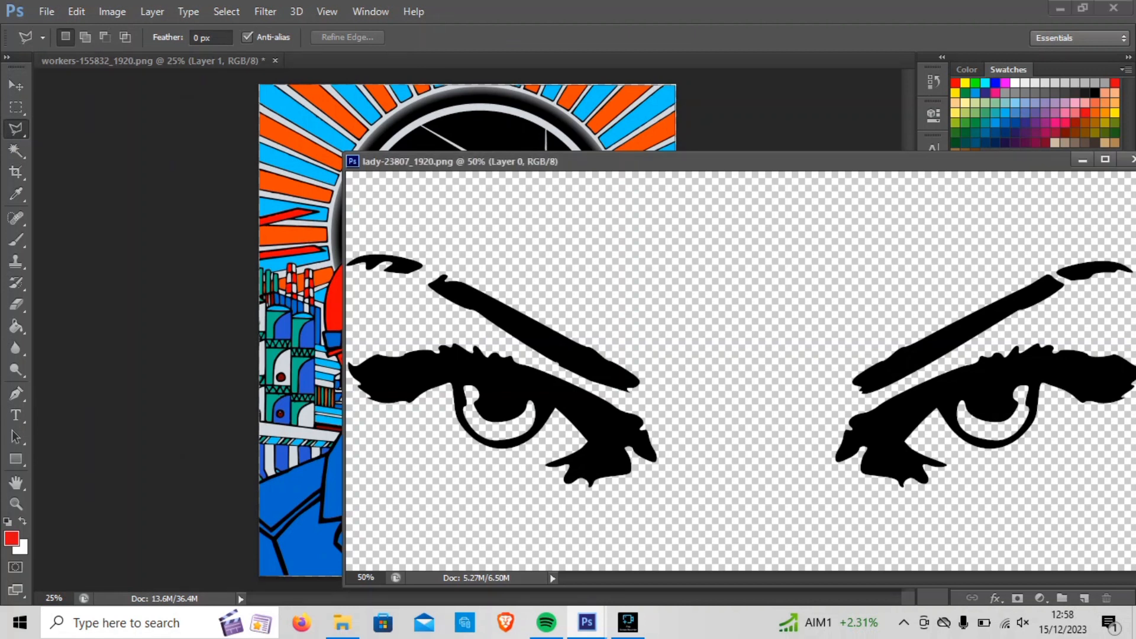
Draw a rough Polygonal Lasso selection around the left eye and eyebrow in lady-23807_1920.png.
click(474, 194)
click(691, 355)
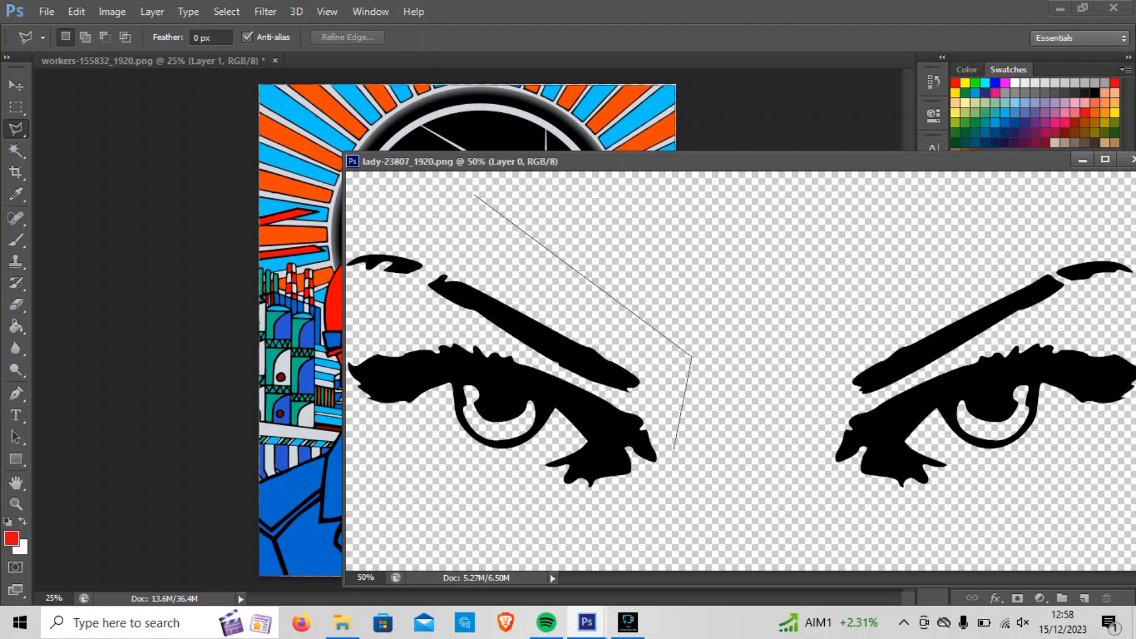
click(674, 530)
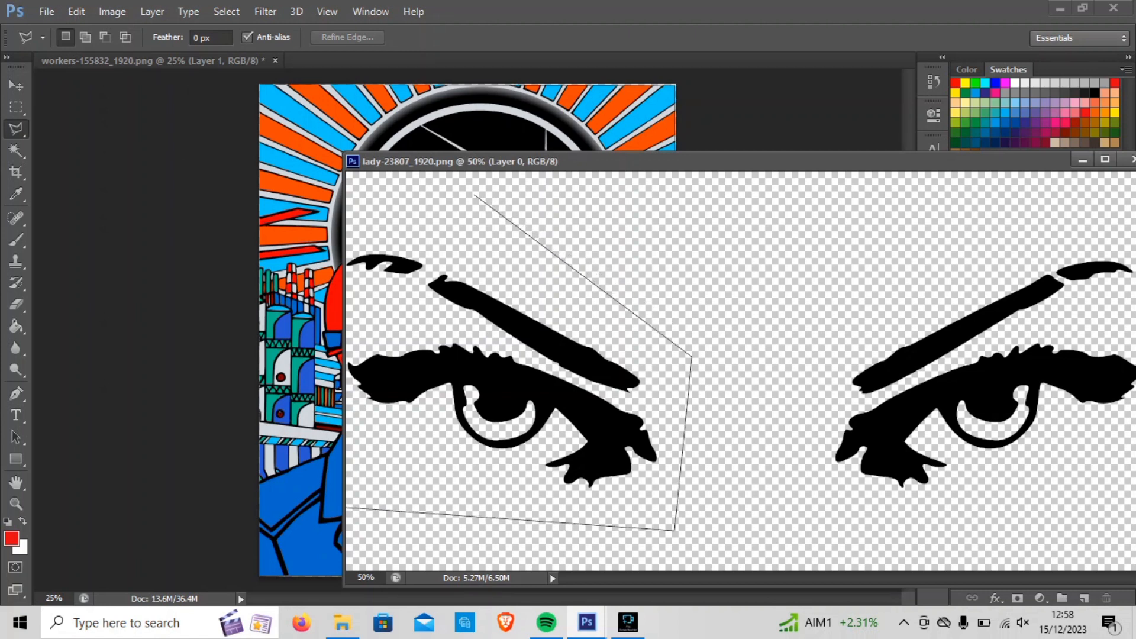
click(348, 227)
click(435, 223)
double_click(469, 200)
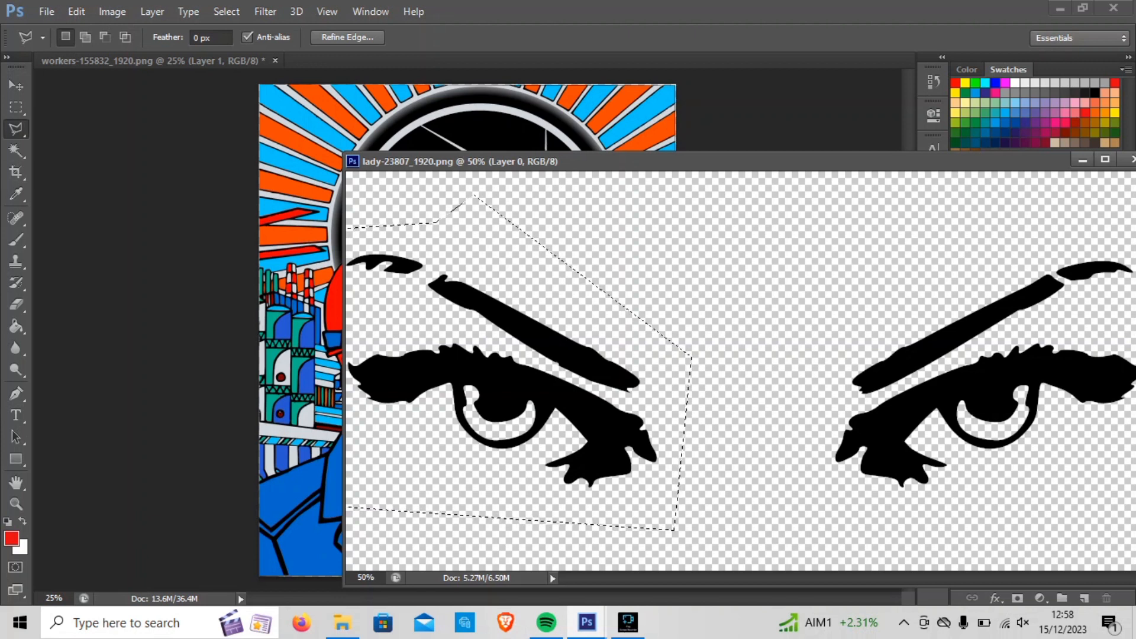
Outline the left eye and its eyebrow with a fresh Polygonal Lasso selection and copy them into the workers poster as a new layer.
right_click(16, 129)
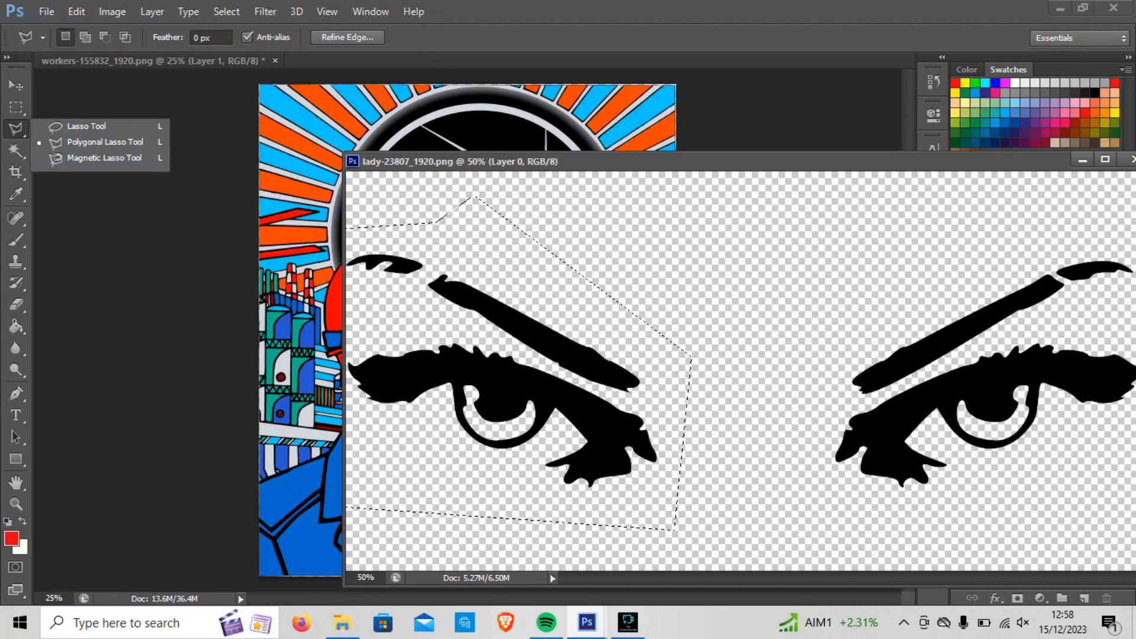
click(685, 256)
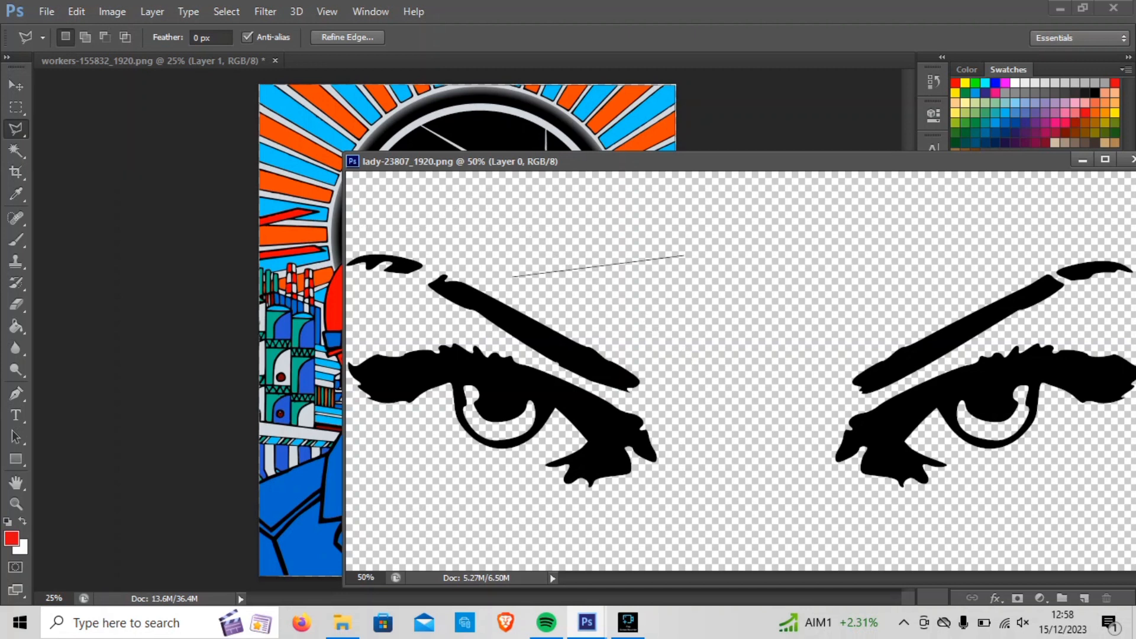
click(666, 363)
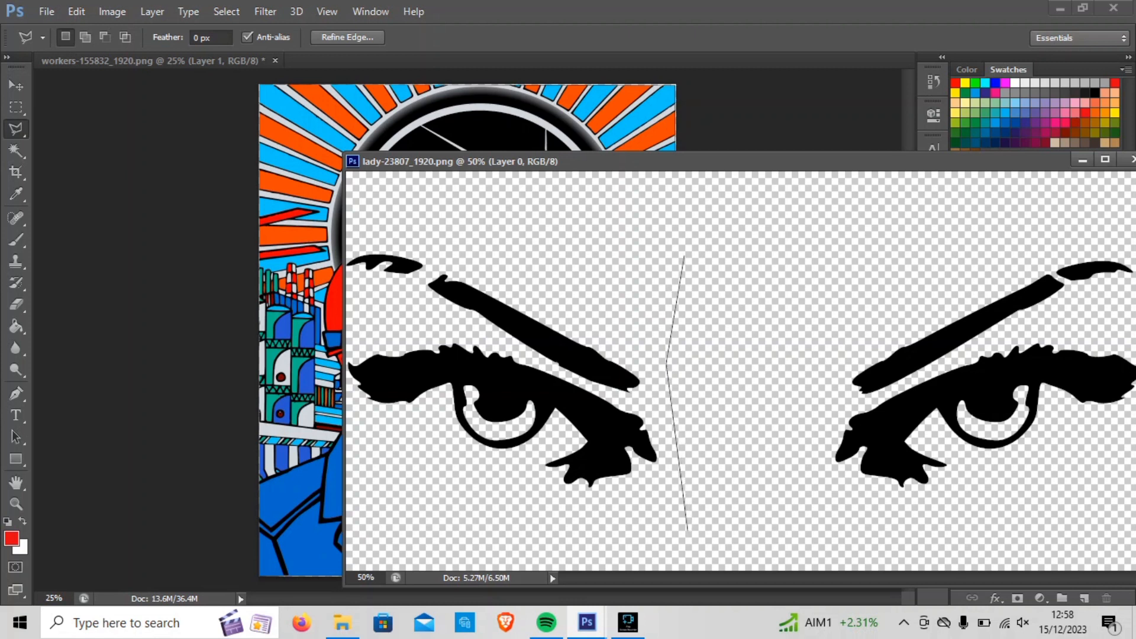
click(686, 529)
click(412, 460)
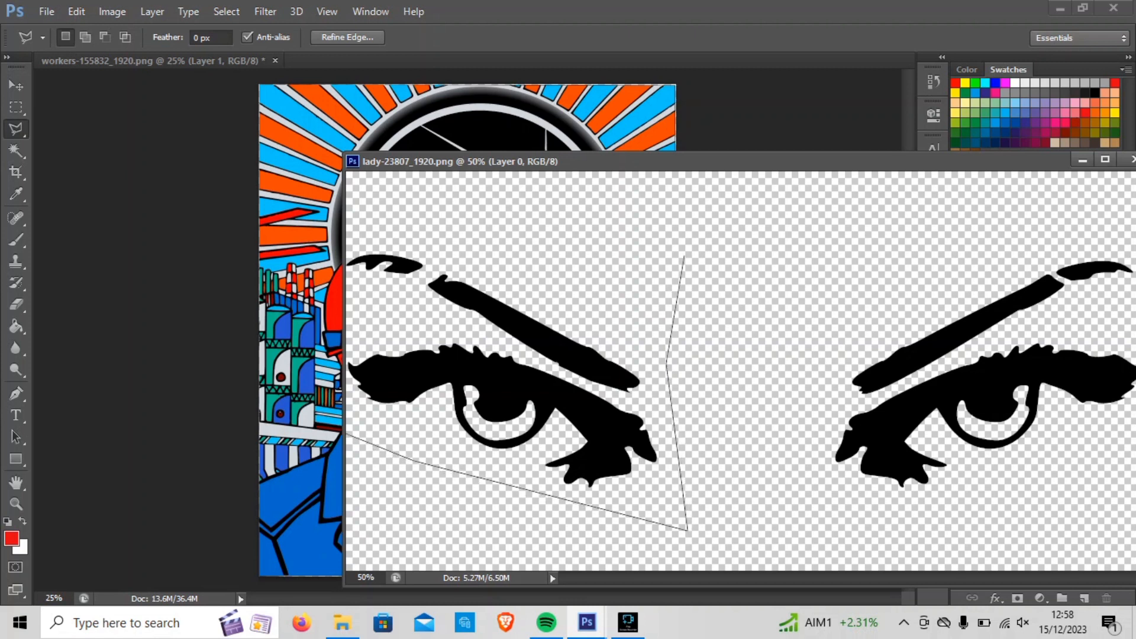
click(278, 218)
click(584, 258)
click(684, 256)
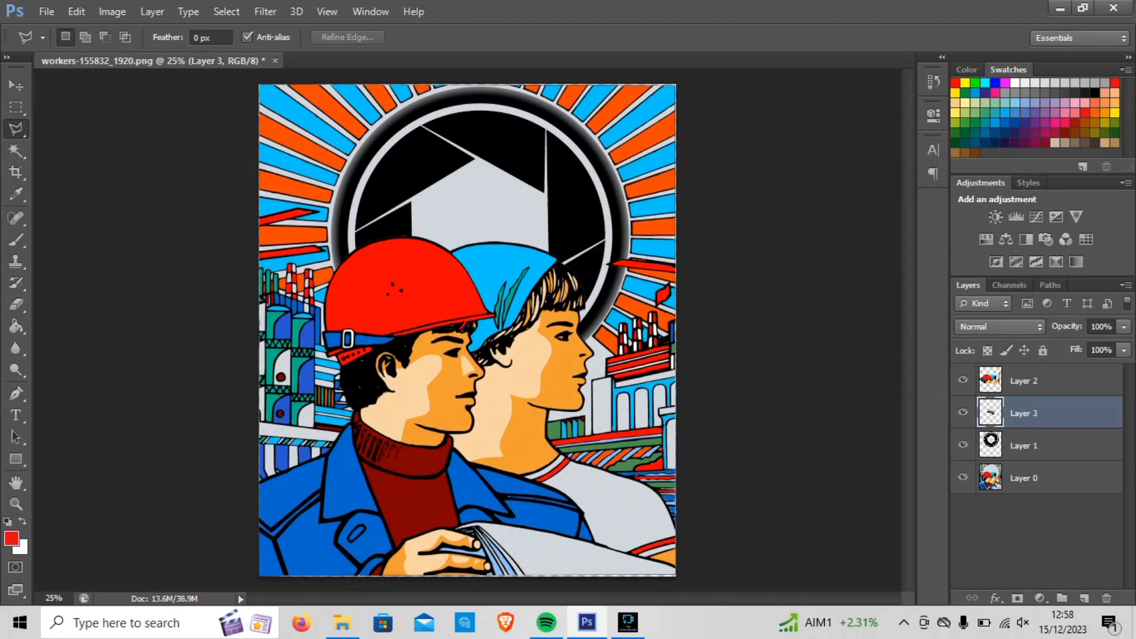
Move the eye over the lens opening and stack its layer between the copied heads layer and the lens layer.
drag(1024, 413, 1023, 365)
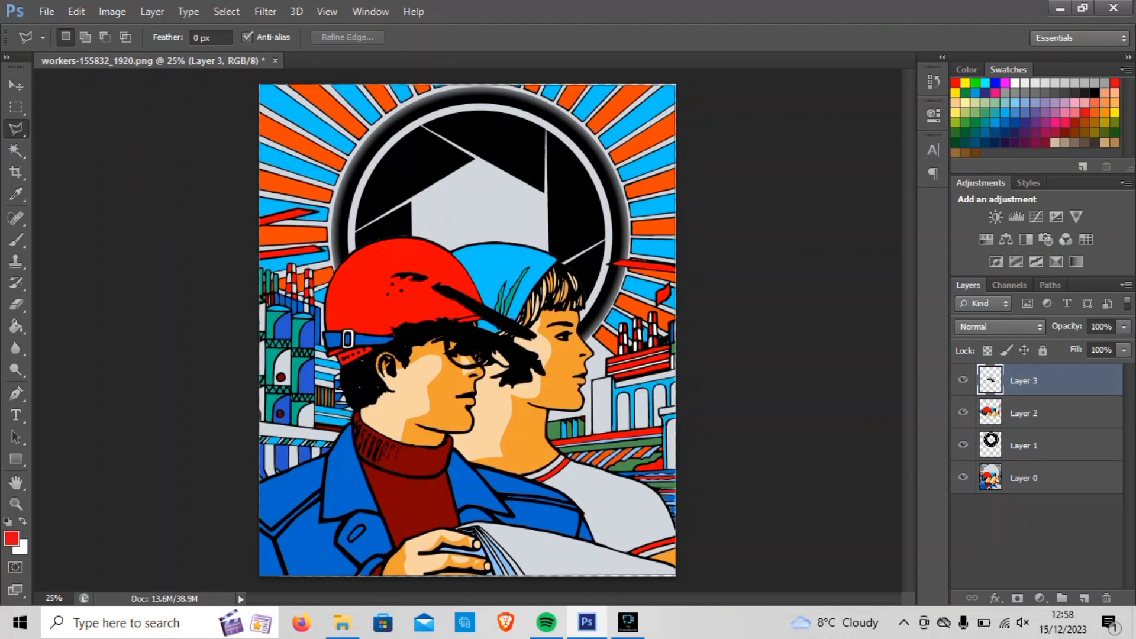
key(v)
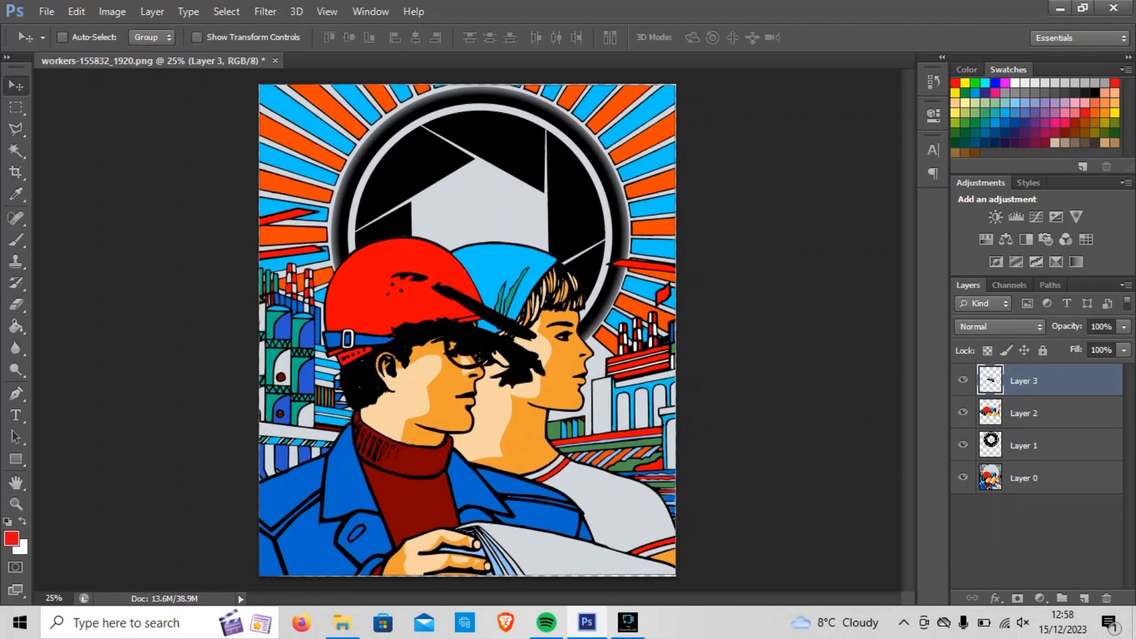
drag(529, 322, 534, 204)
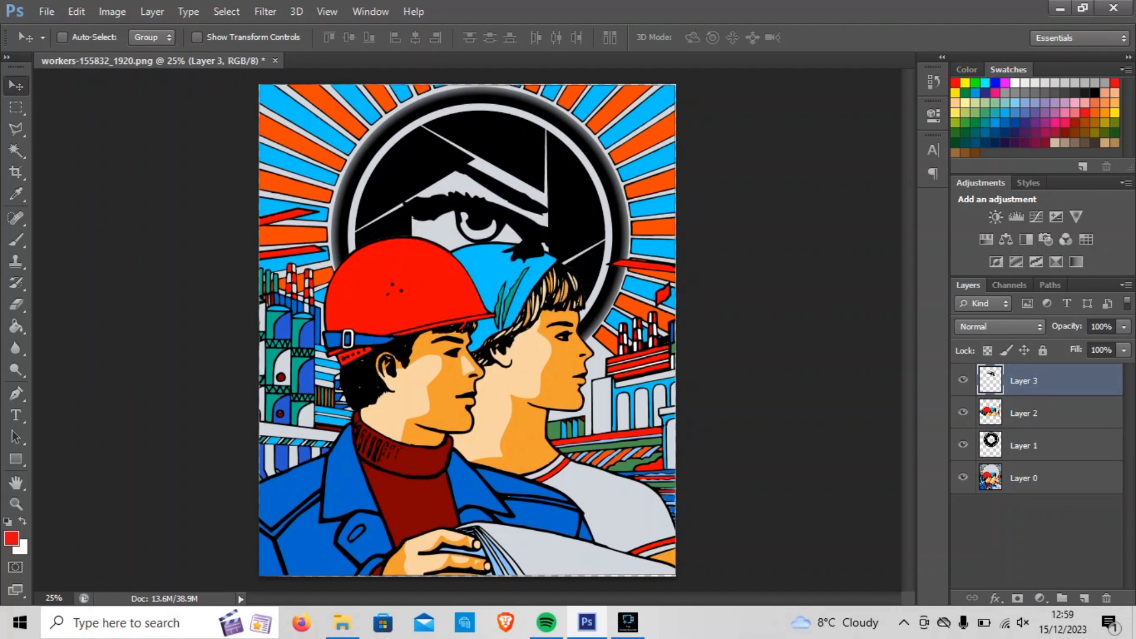
drag(1026, 380, 1026, 430)
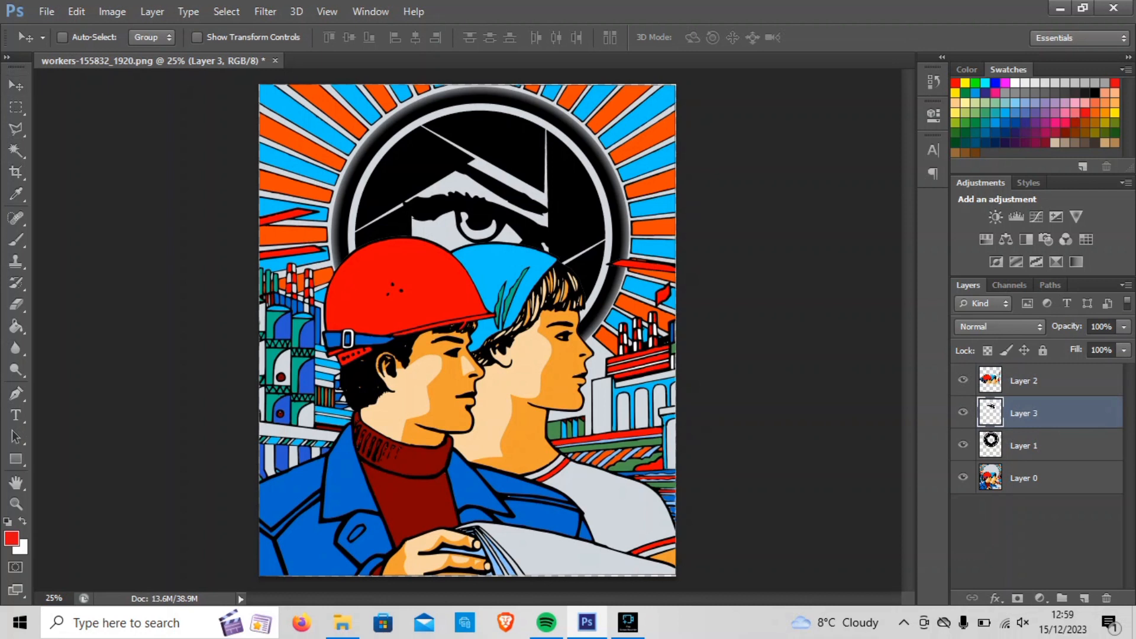
Rotate the eye layer about -13.8°, scale it to about 85.6%, center it within the lens aperture, and apply the transformation.
key(ctrl+t)
drag(355, 126, 341, 158)
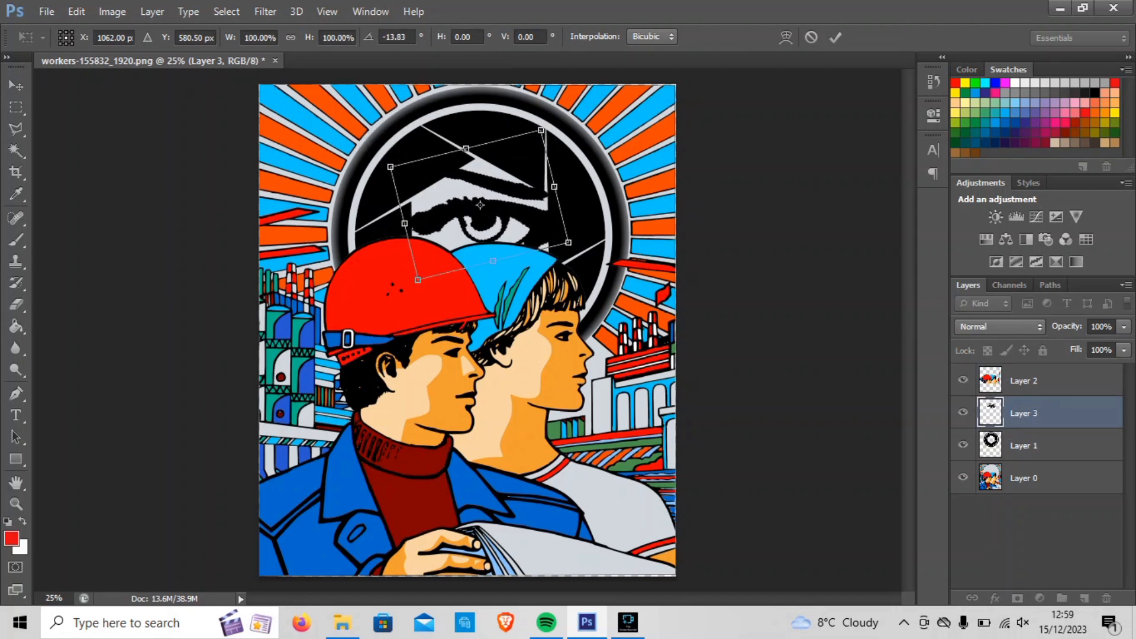
drag(559, 185, 528, 177)
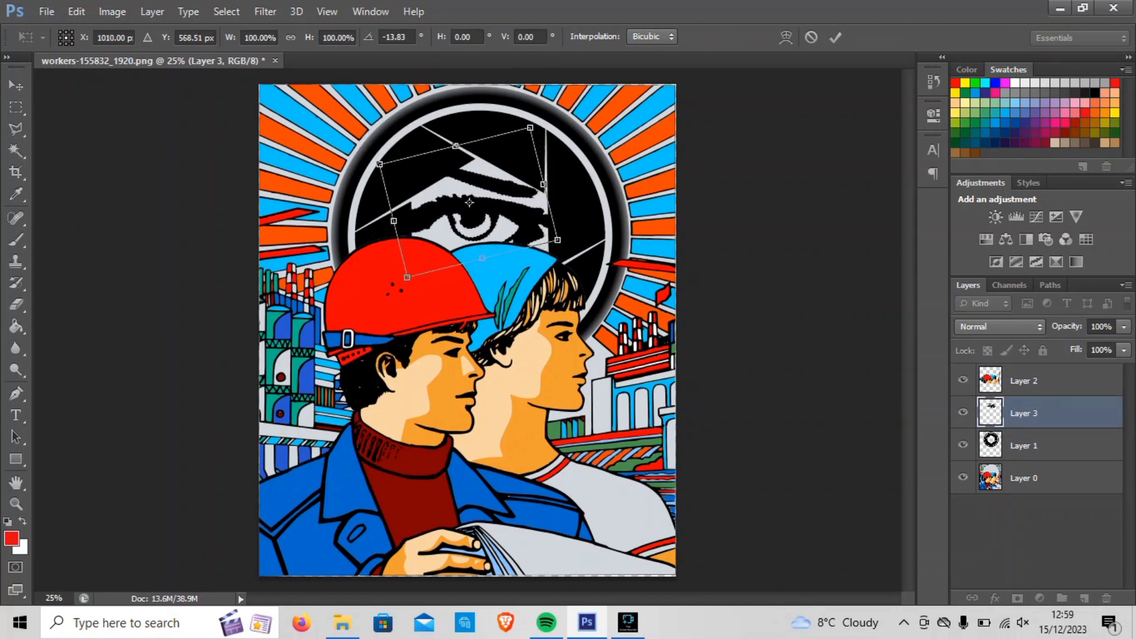
drag(530, 127, 512, 149)
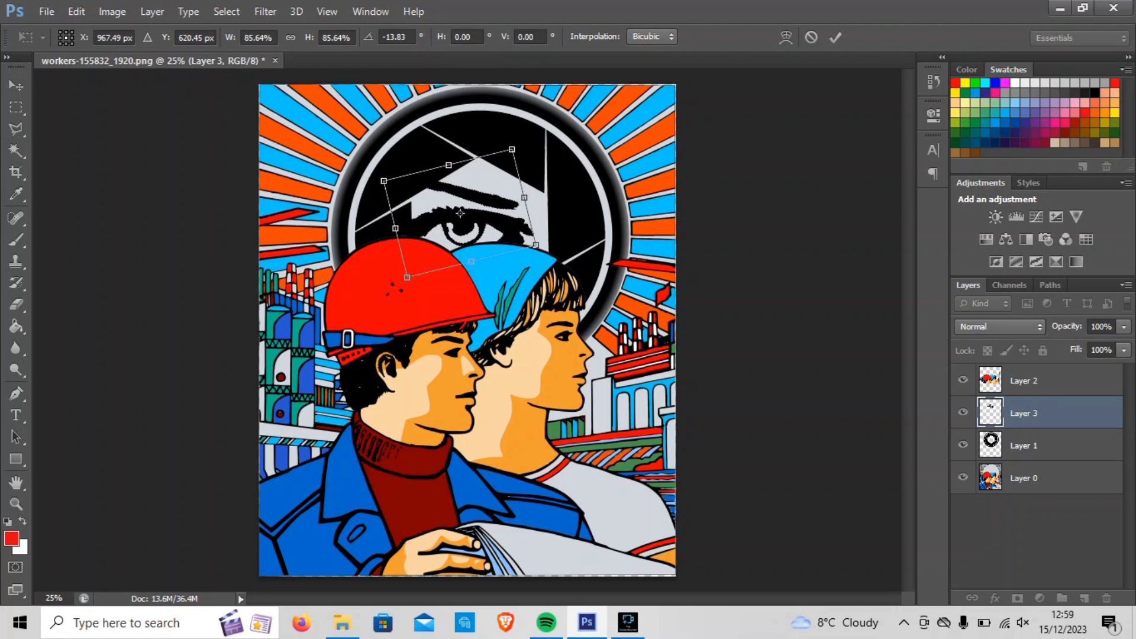
drag(461, 211, 469, 208)
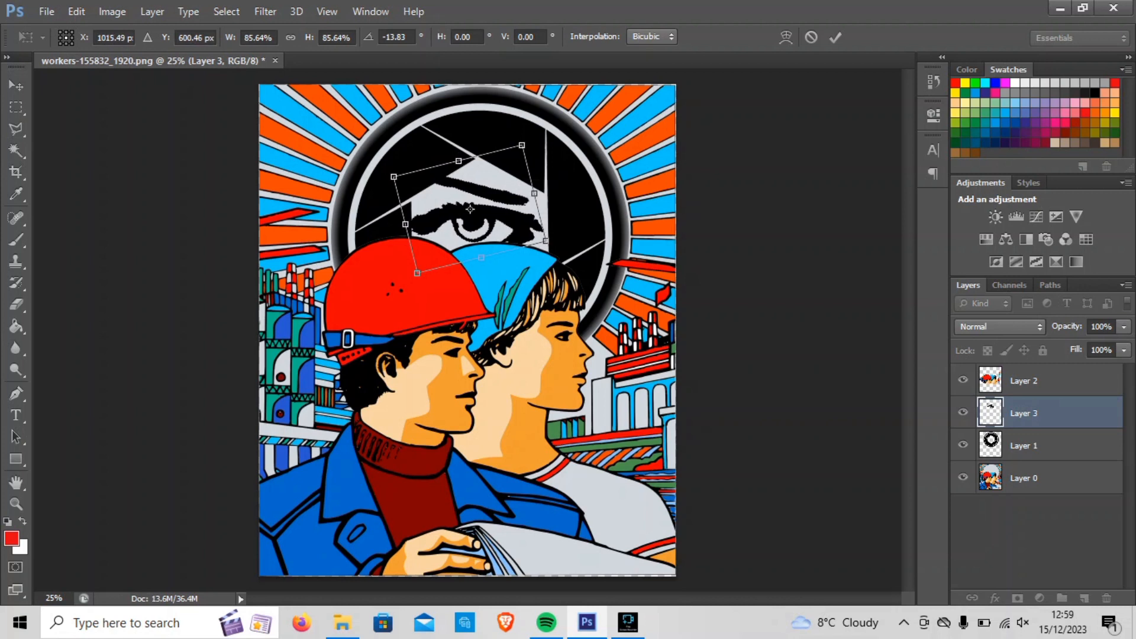
click(16, 86)
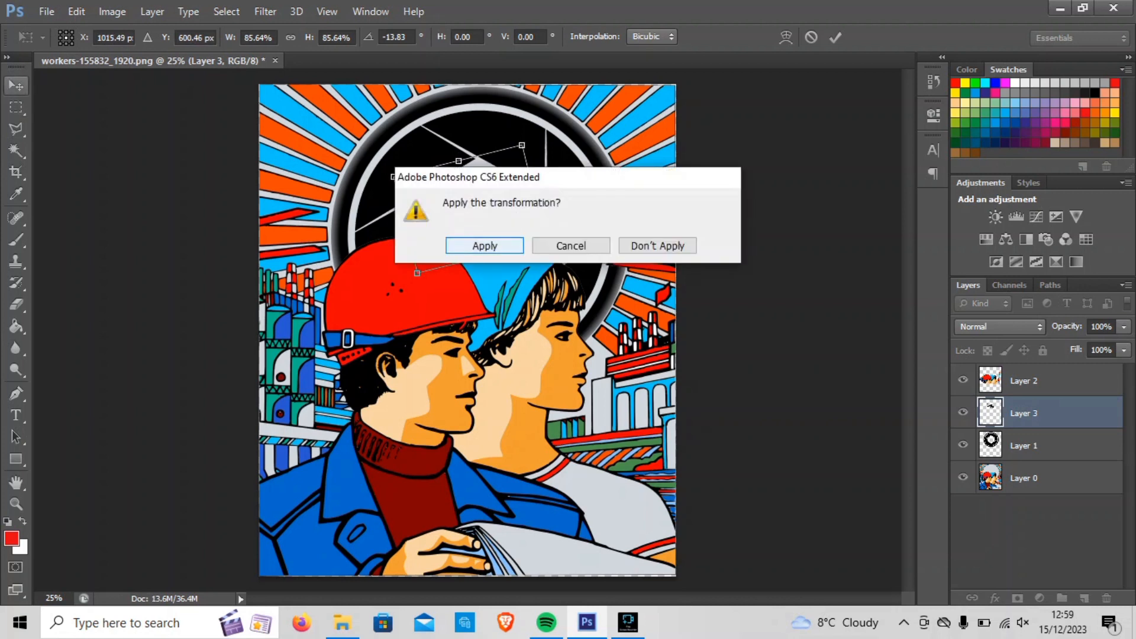
click(480, 243)
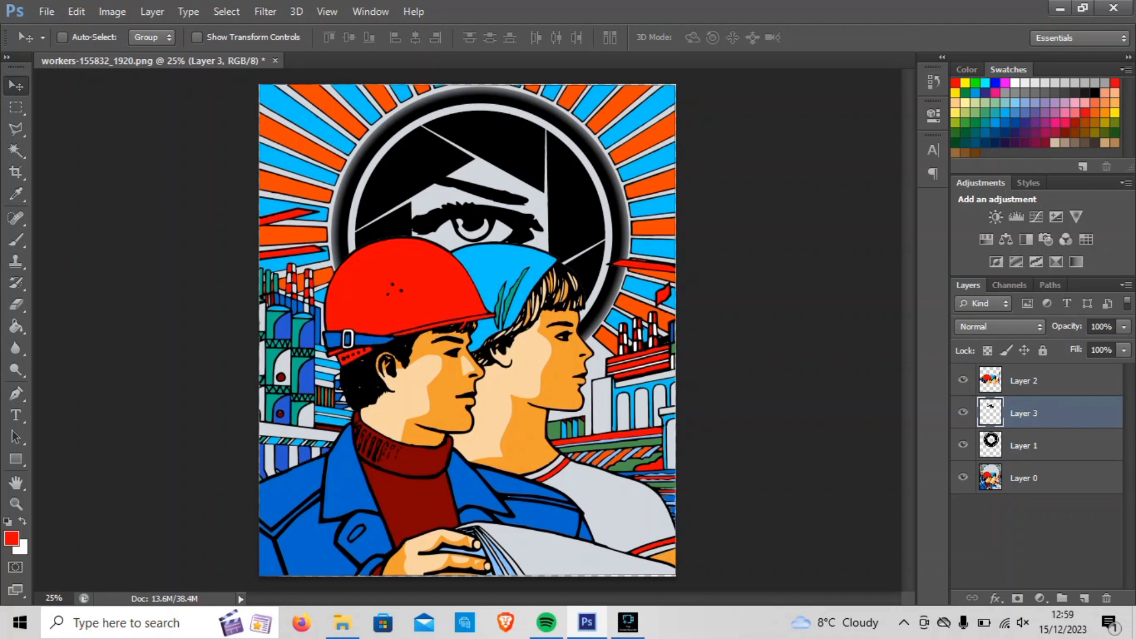
Fill the iris of the eye on Layer 3 with the red foreground color using the Paint Bucket.
key(g)
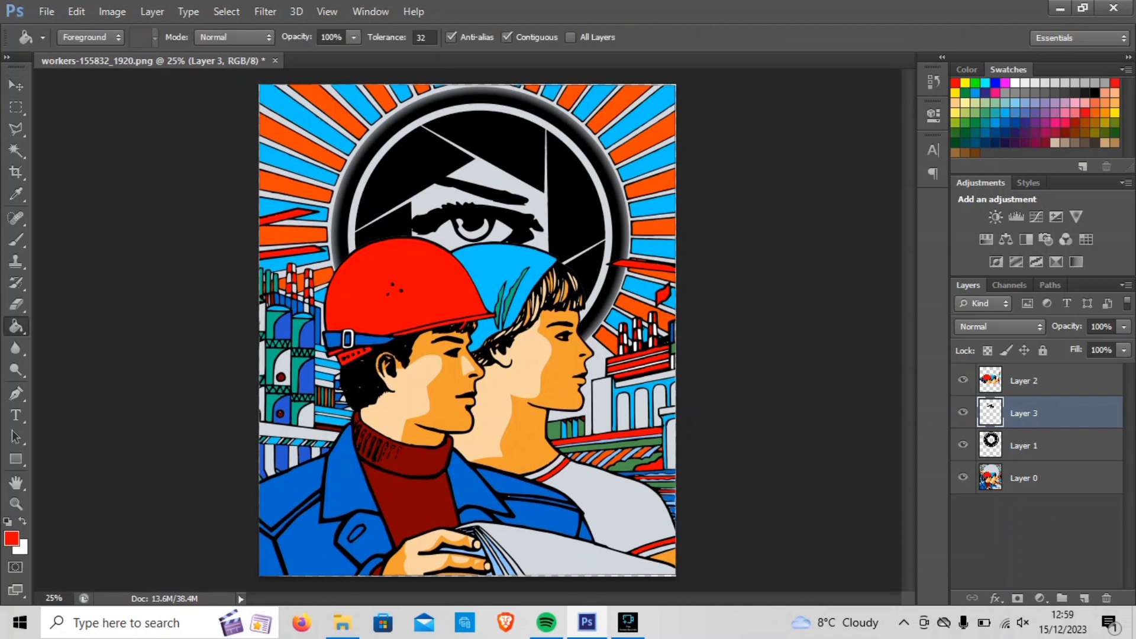
click(473, 233)
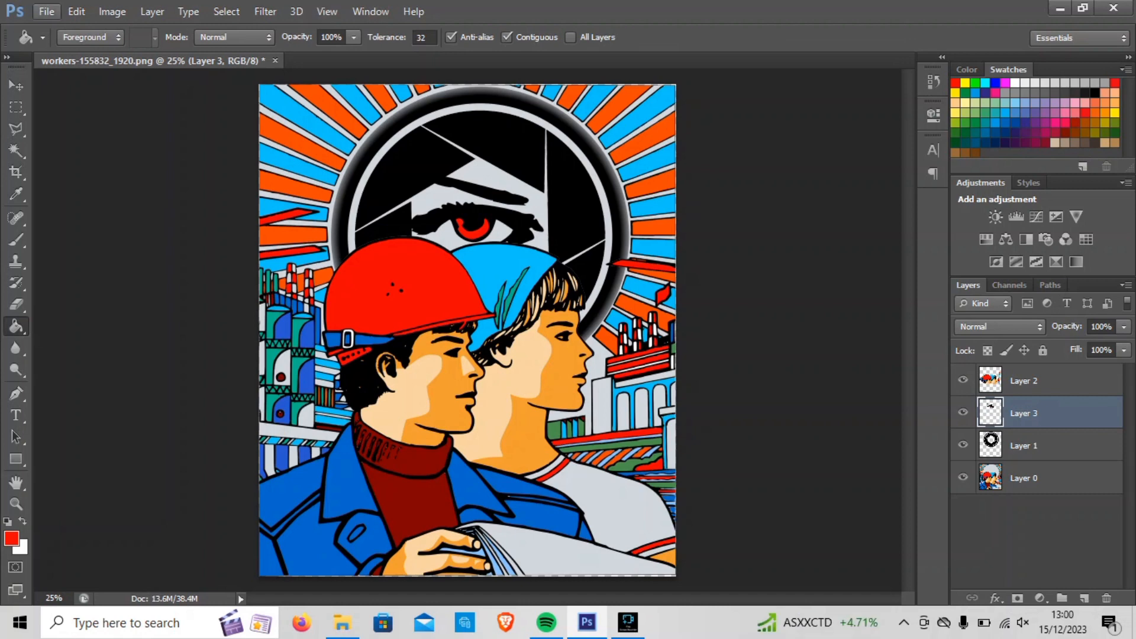
Open the signature image 24 from the 2023 subfolder of the artist's artwork folder on USB Drive (E:).
click(46, 11)
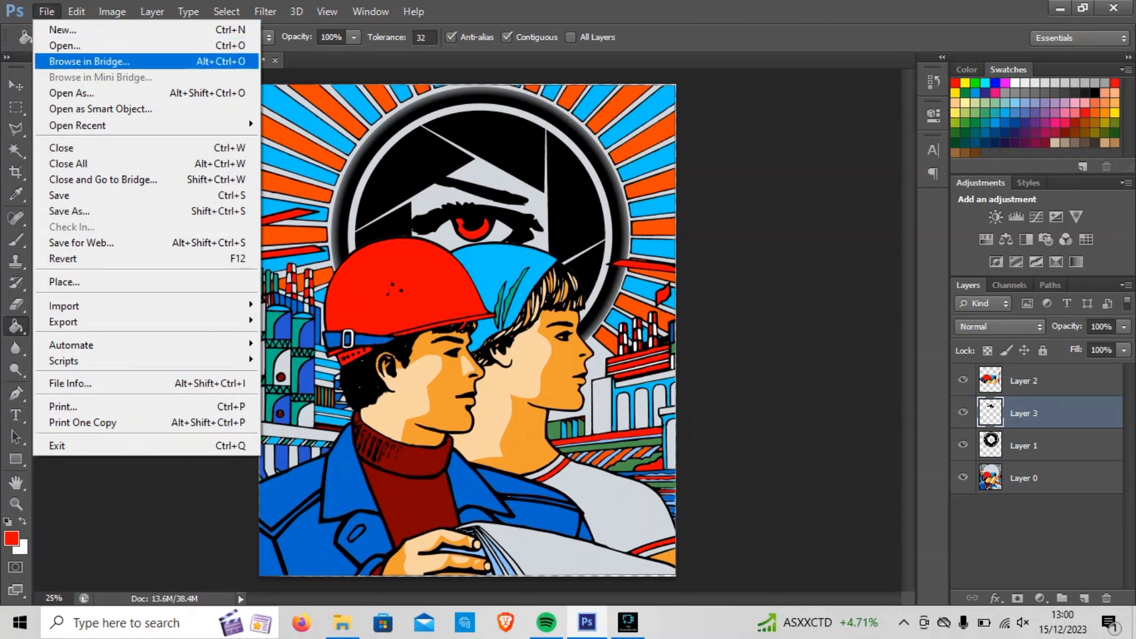
click(65, 46)
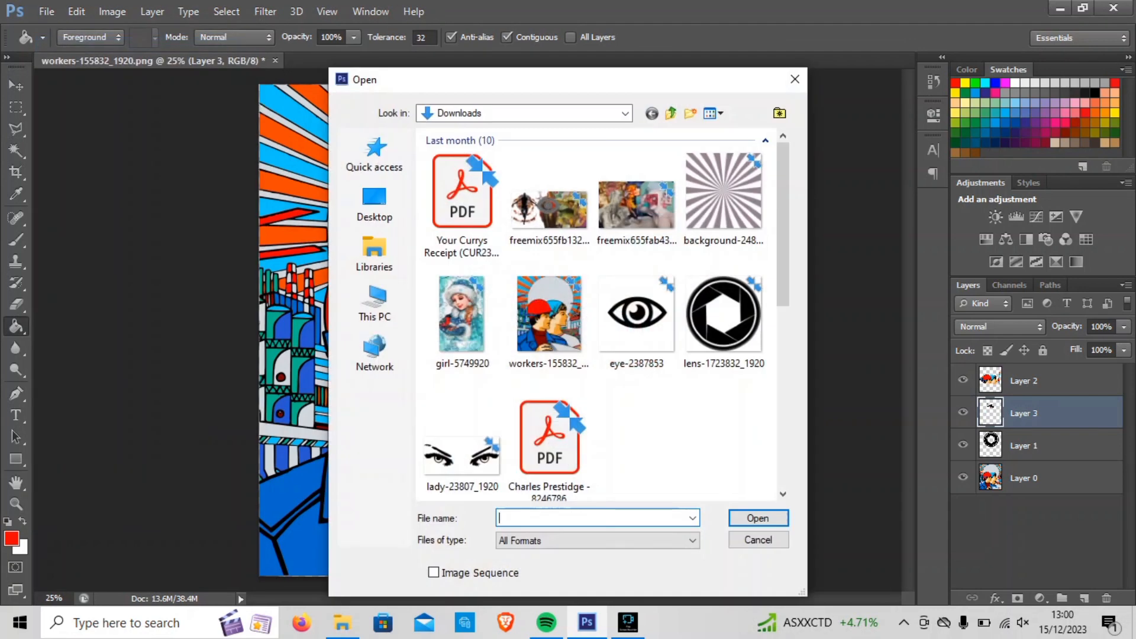
click(374, 303)
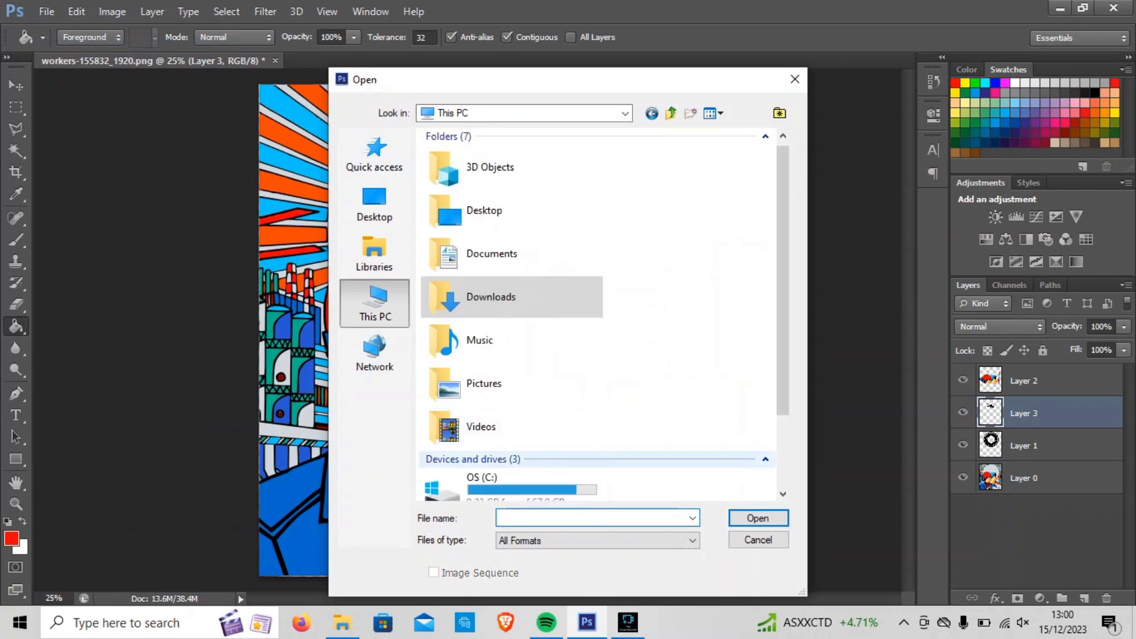
scroll(597, 314, down, 3)
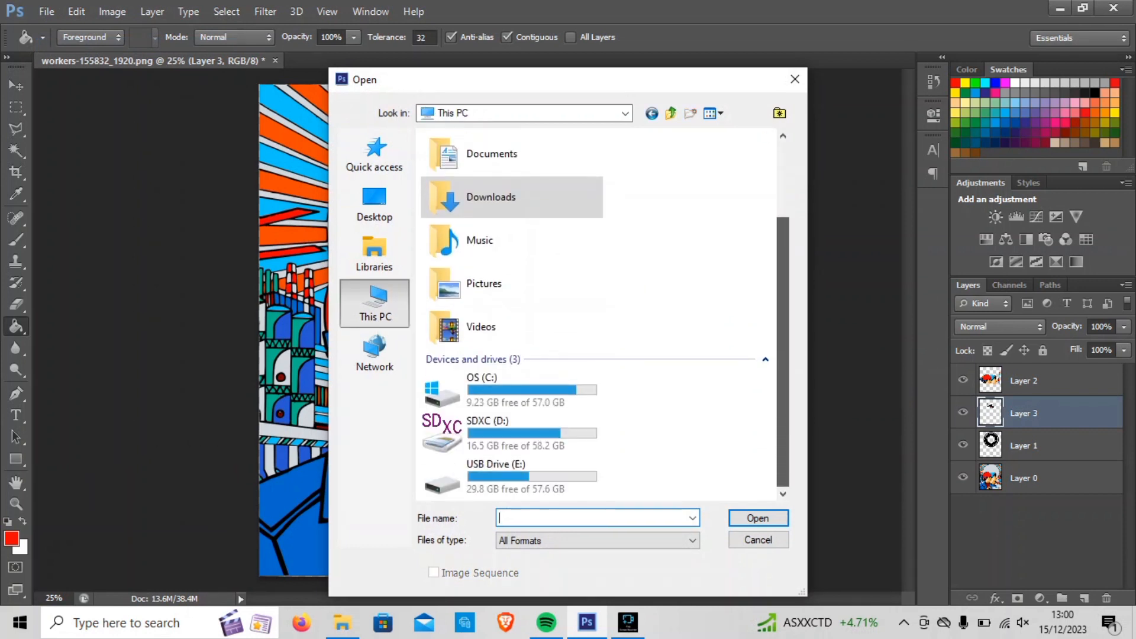
double_click(503, 476)
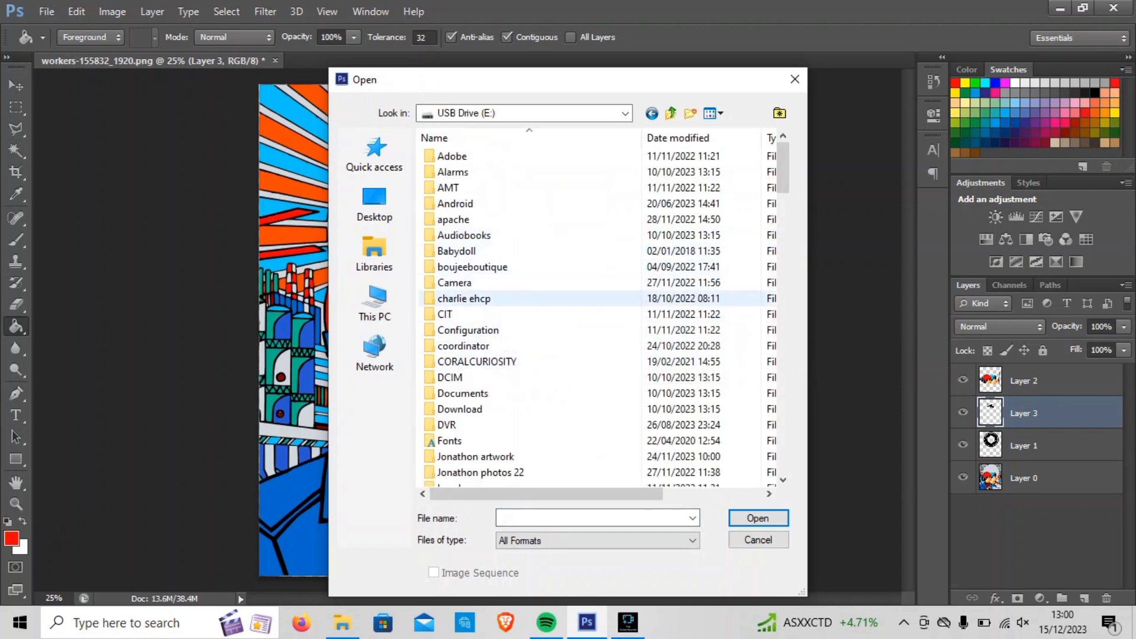
double_click(475, 456)
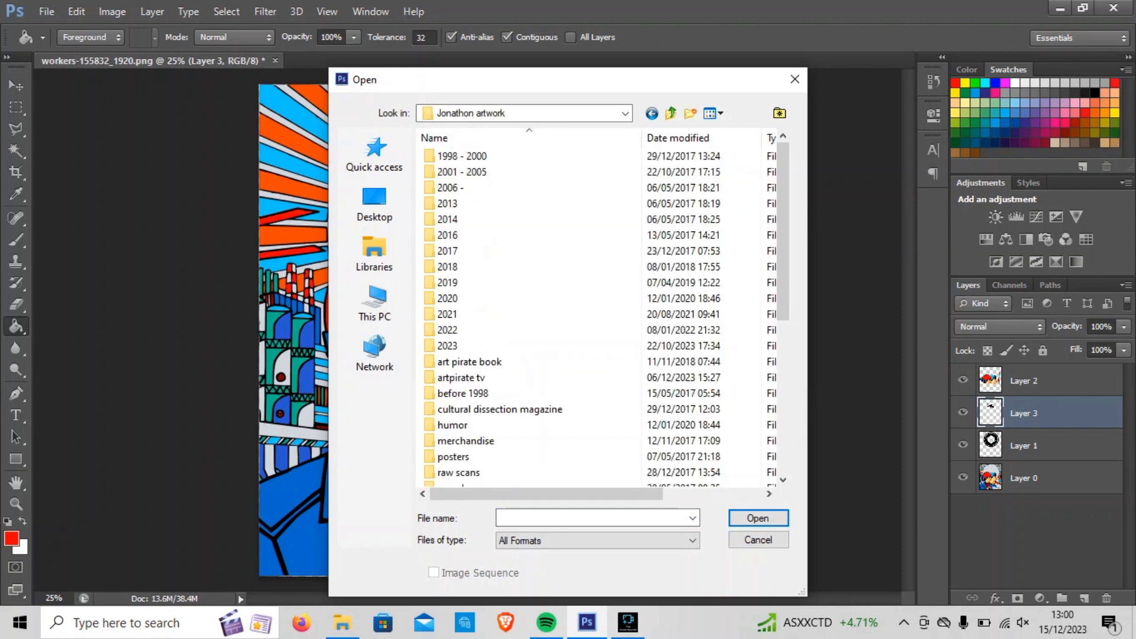
double_click(447, 346)
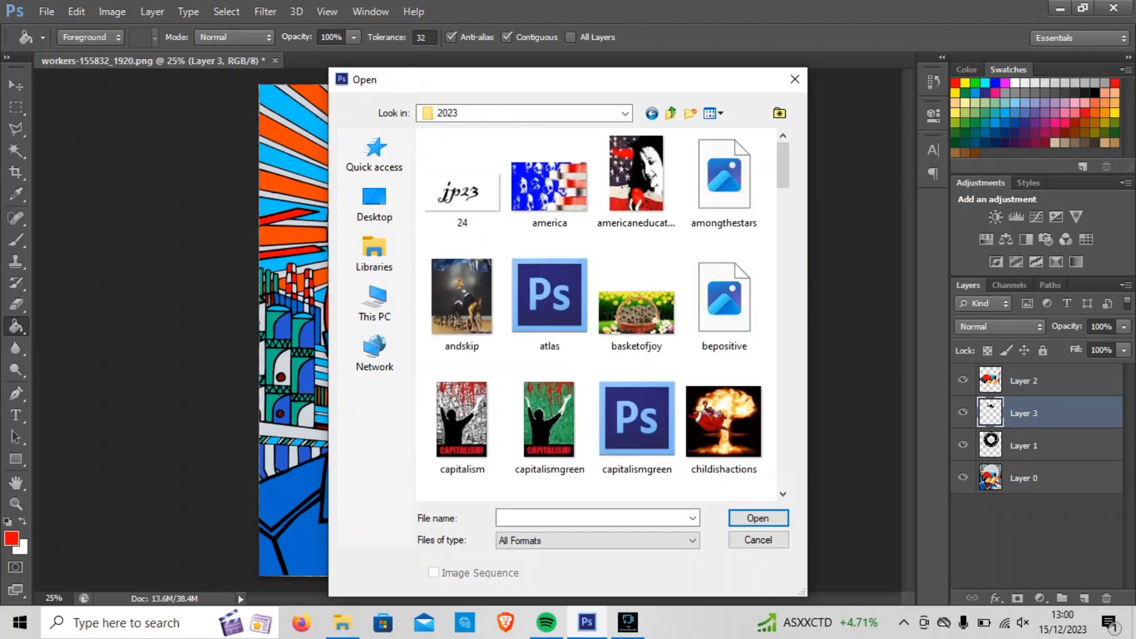
double_click(462, 190)
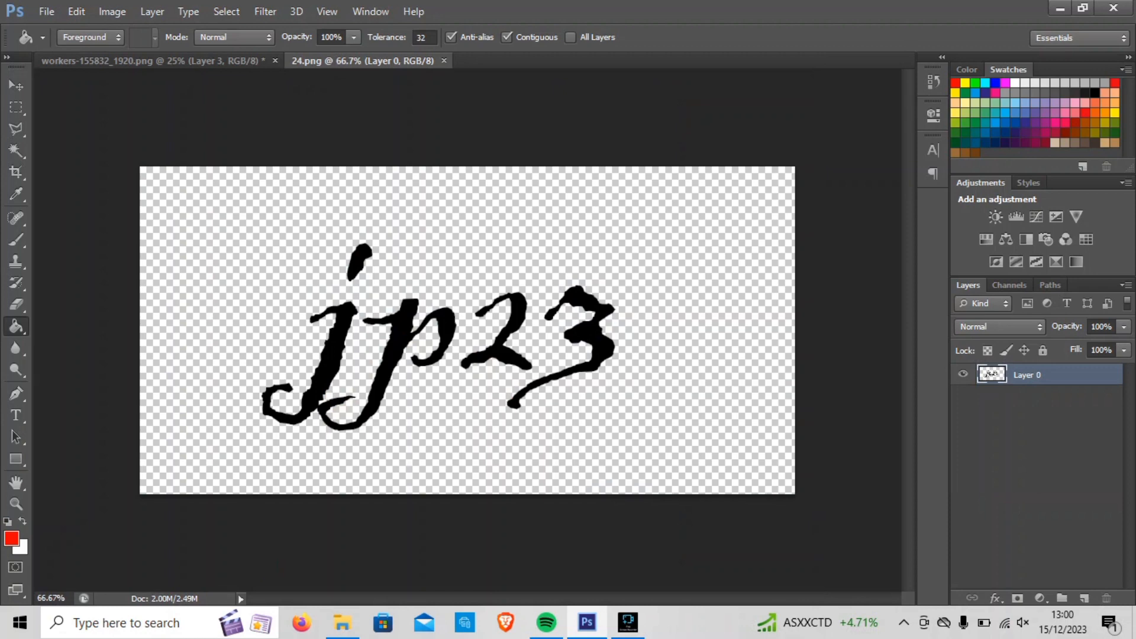
Copy the signature into the workers poster as a new layer and close the signature image.
drag(362, 61, 576, 206)
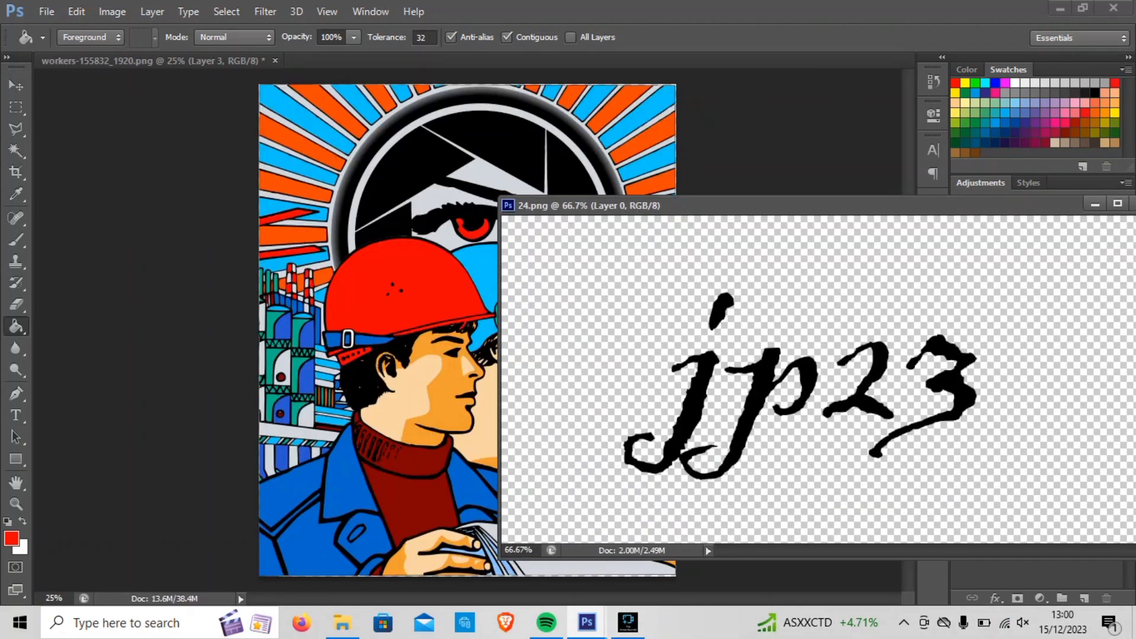
key(v)
drag(702, 385, 332, 363)
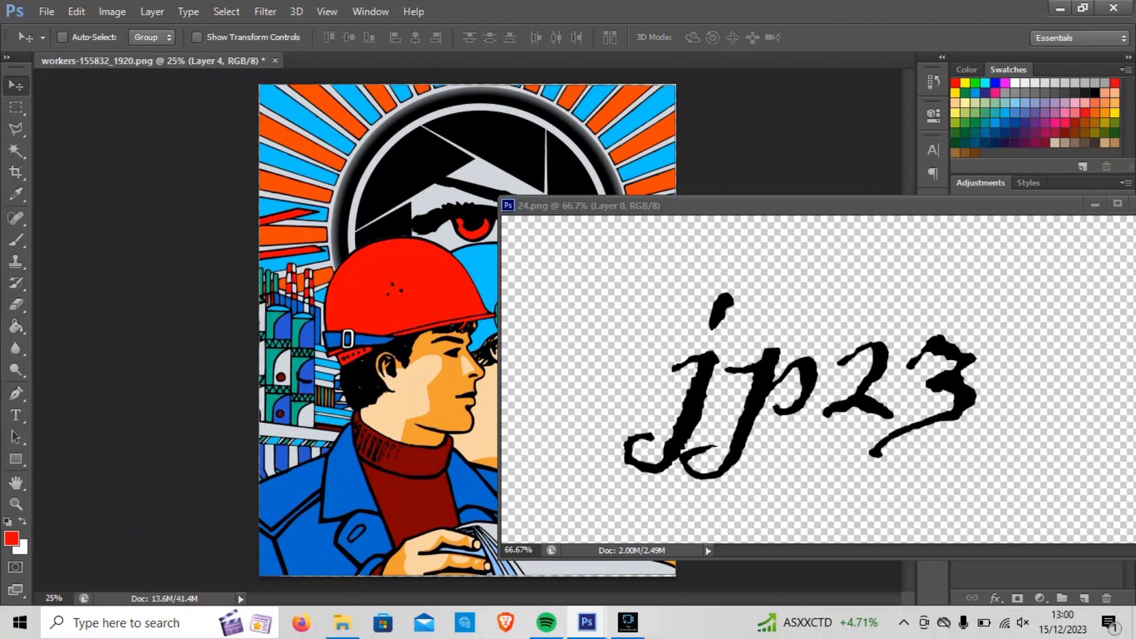
drag(710, 206, 455, 152)
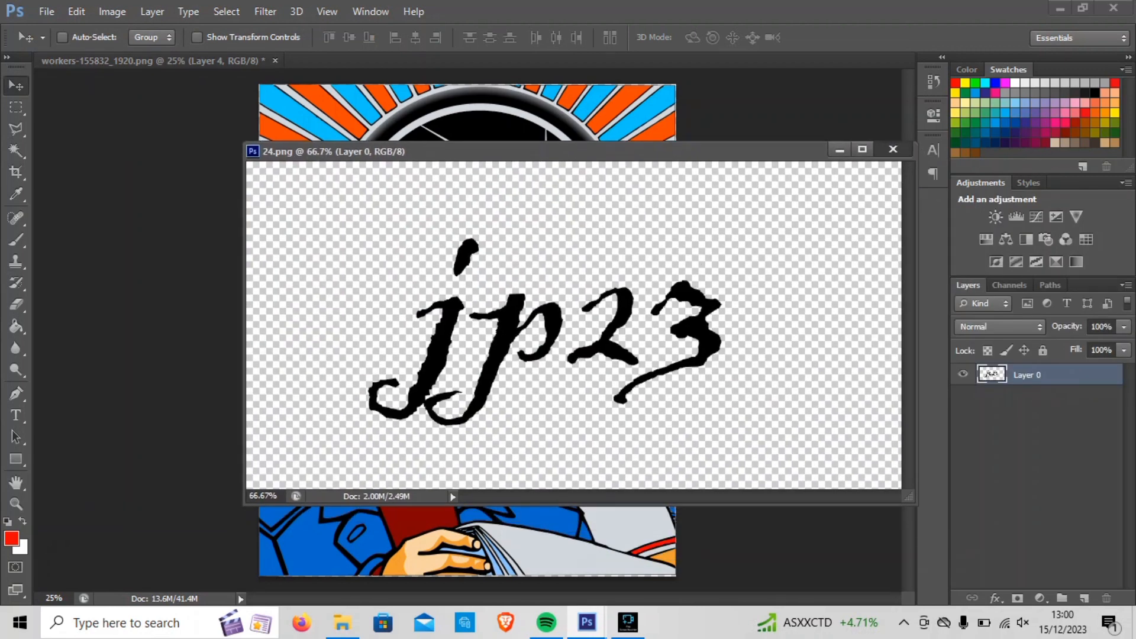
click(893, 149)
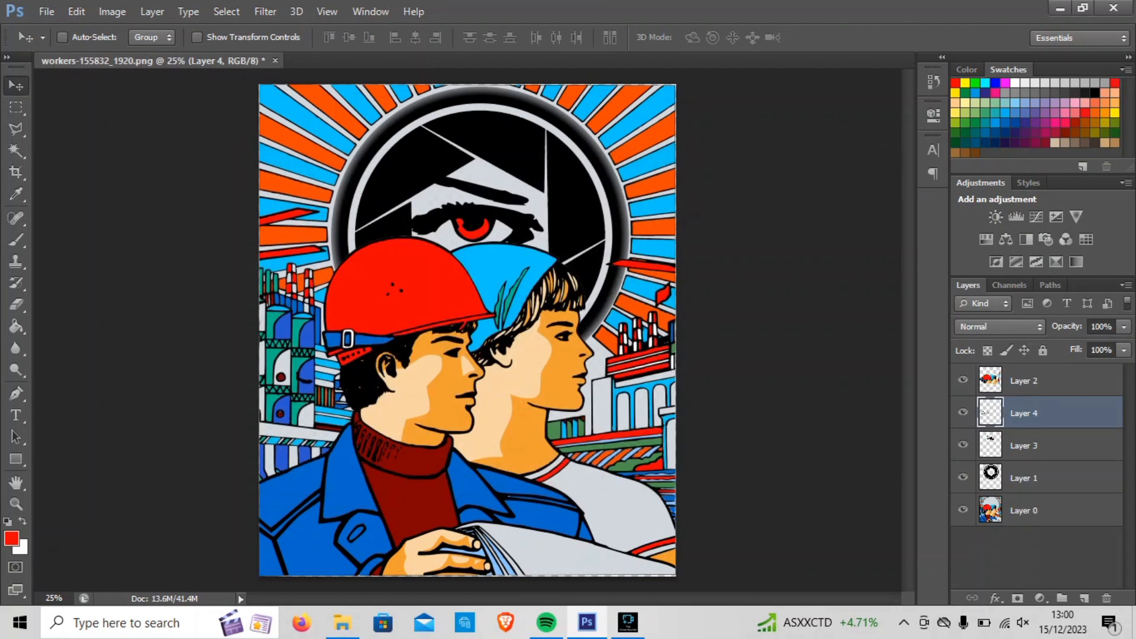
Move the signature to the lower part of the poster, scale it to about 19.7% over the white shirt, and apply the transformation.
drag(307, 352, 534, 535)
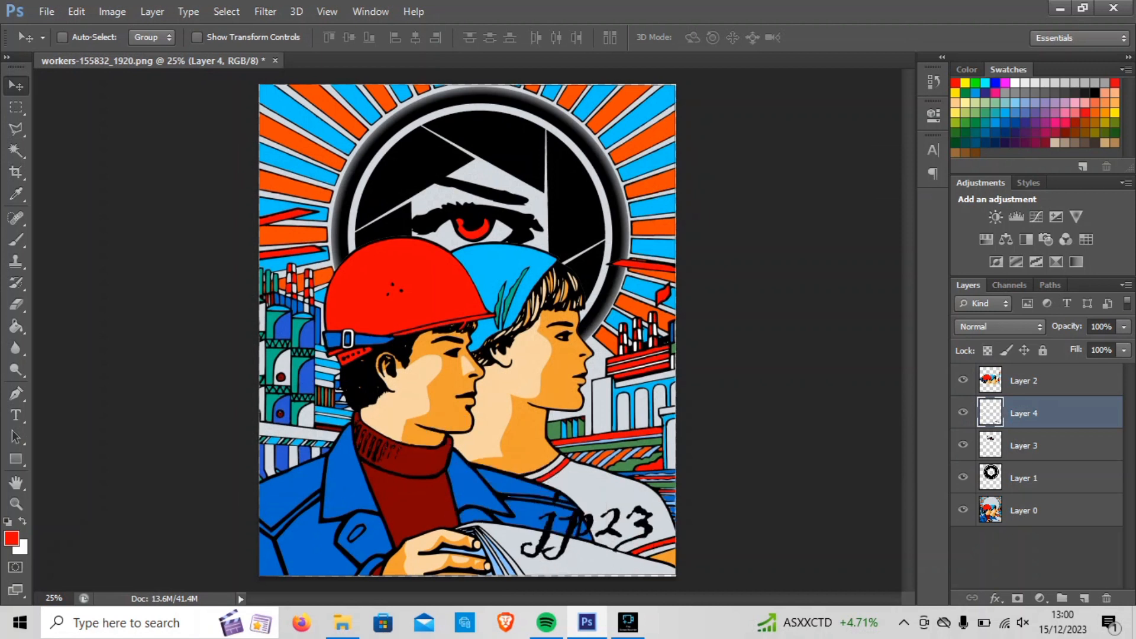
key(ctrl+t)
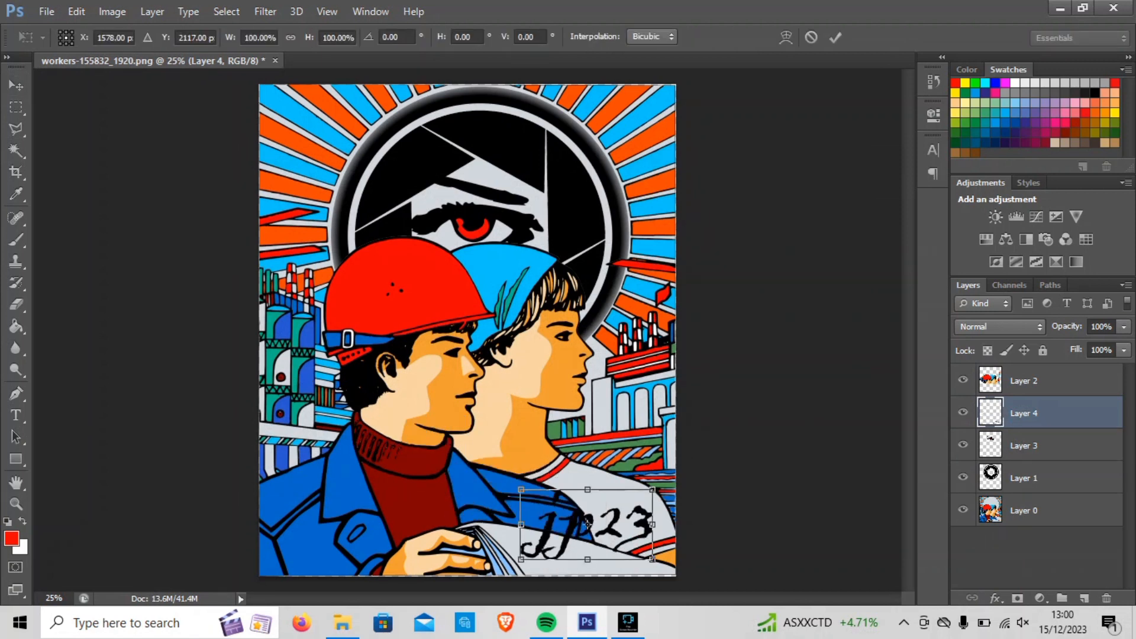
drag(520, 559, 625, 505)
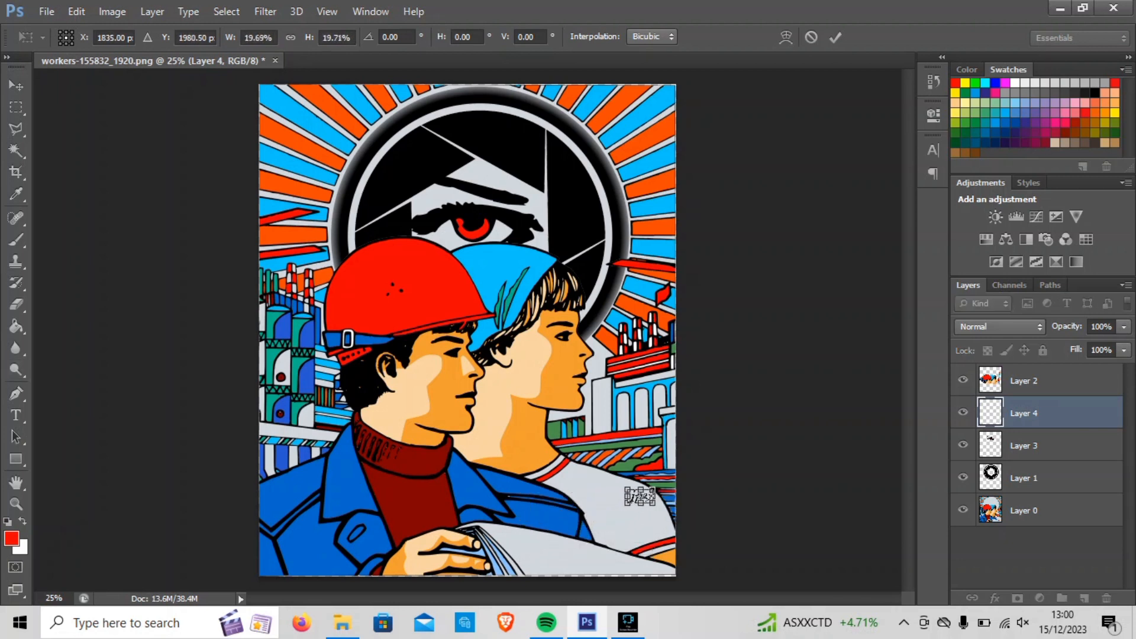
click(16, 504)
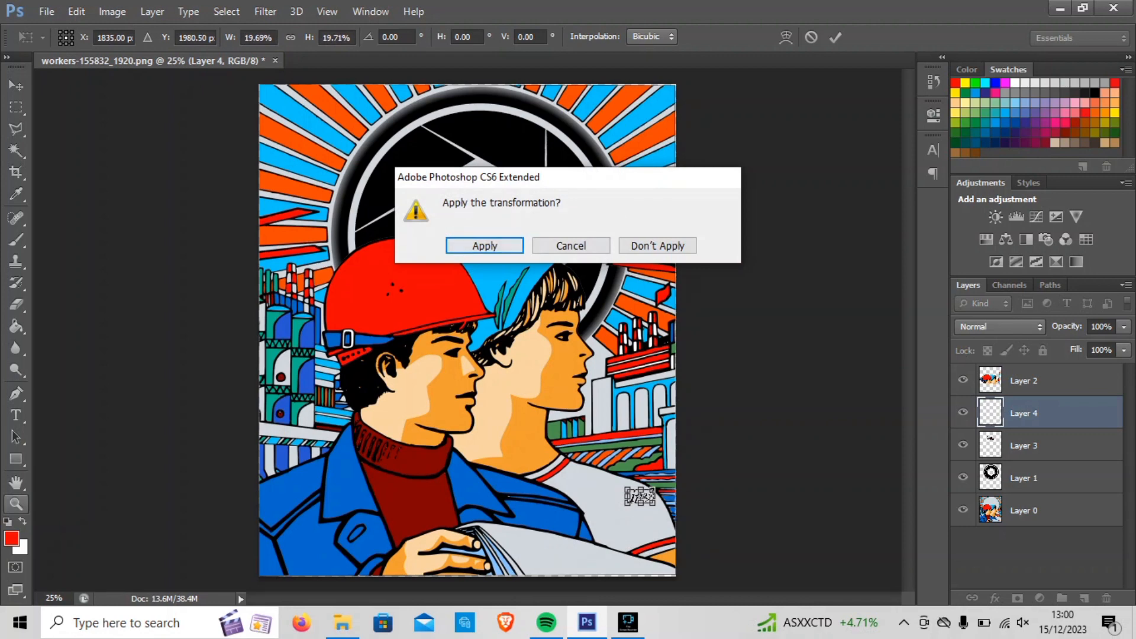
key(Return)
Move the signature from the white shirt onto the pale paper just below the blue sleeve.
click(652, 481)
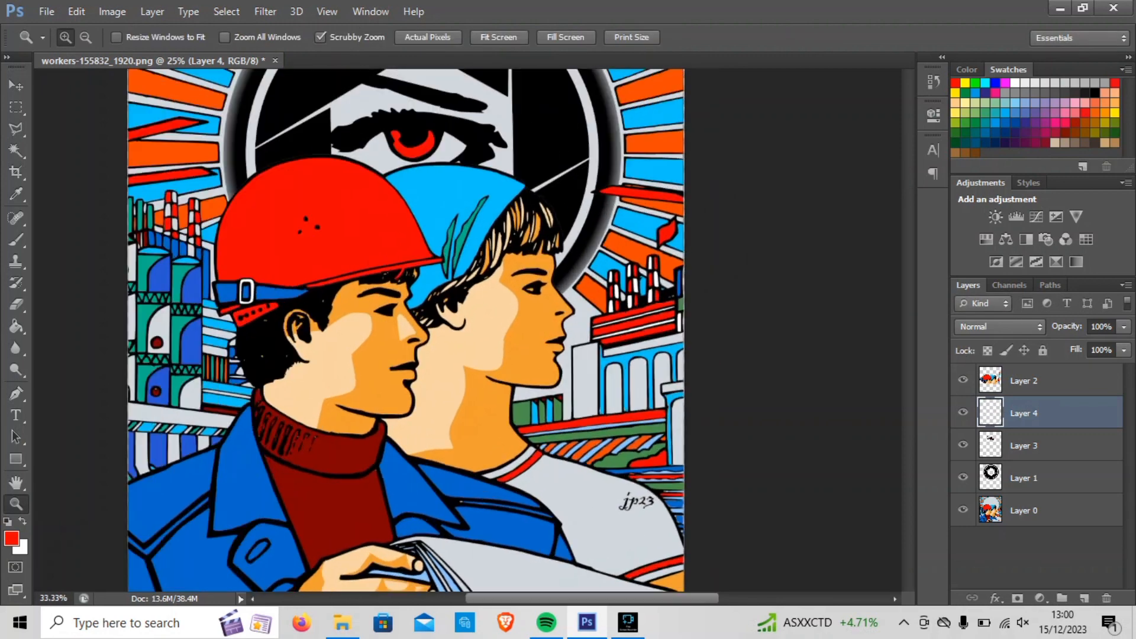
click(651, 482)
click(651, 482)
click(651, 482)
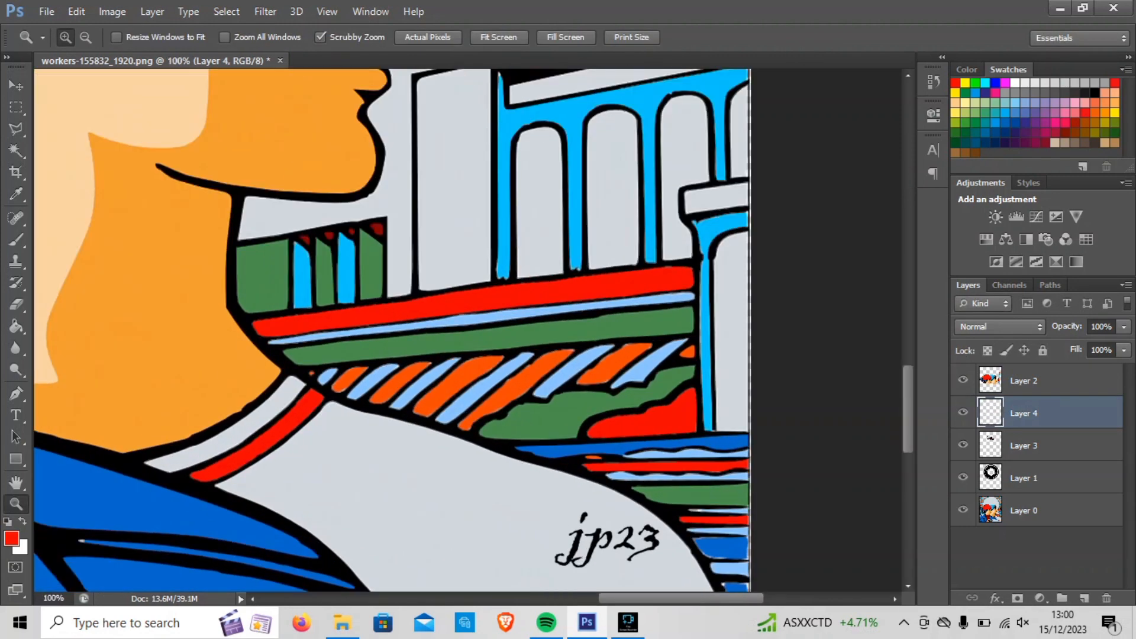
scroll(390, 331, down, 5)
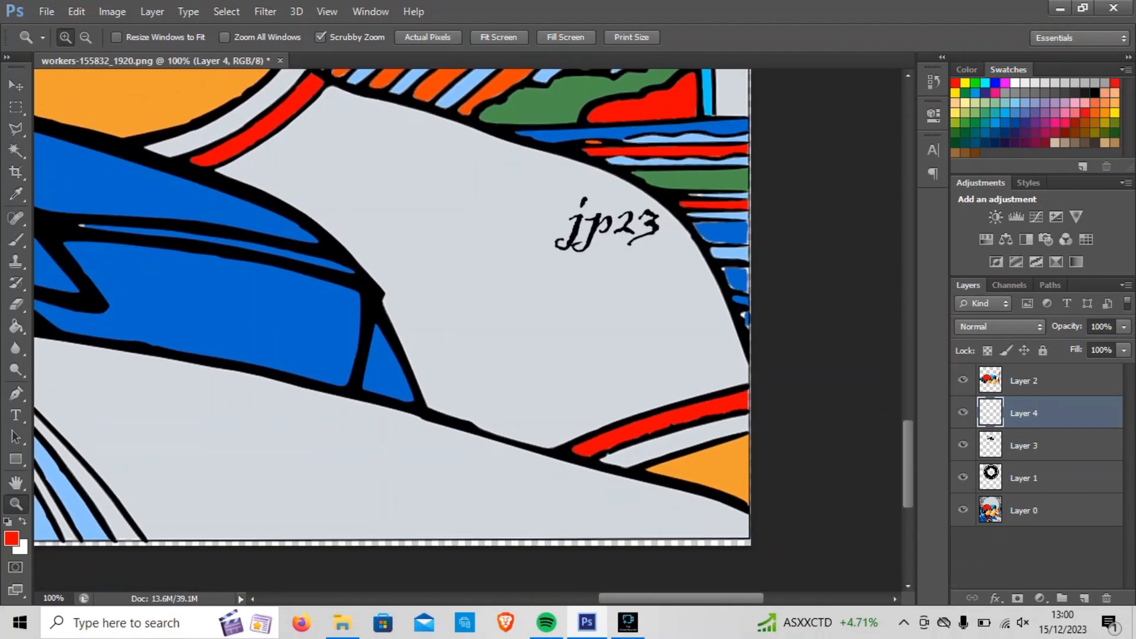
key(v)
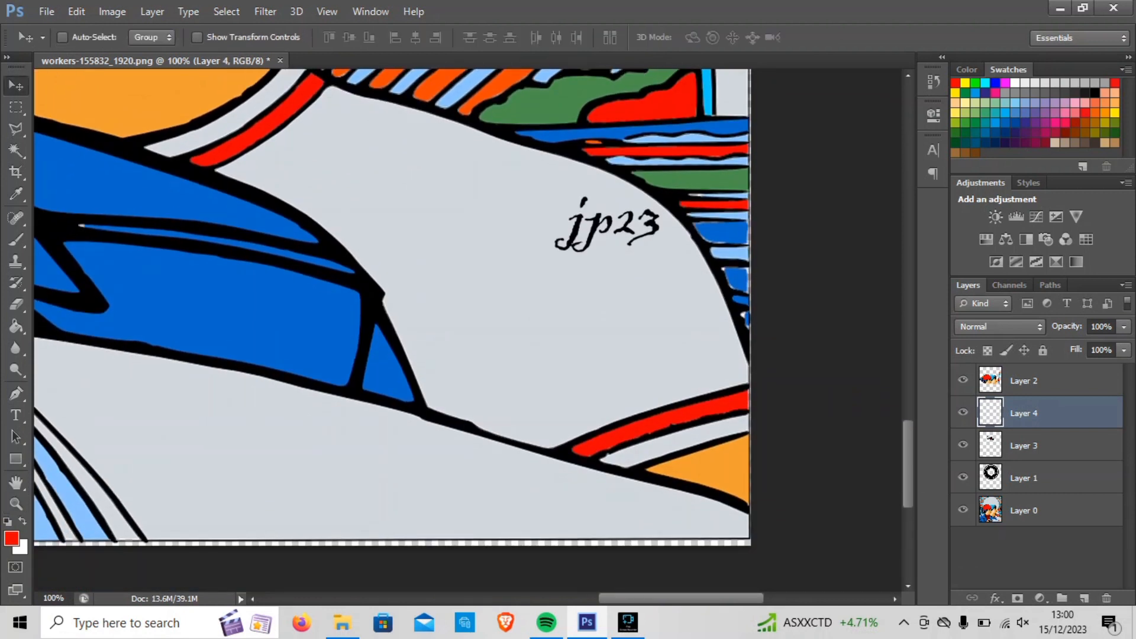
mouse_move(591, 177)
mouse_down()
mouse_move(362, 278)
mouse_move(85, 325)
mouse_up()
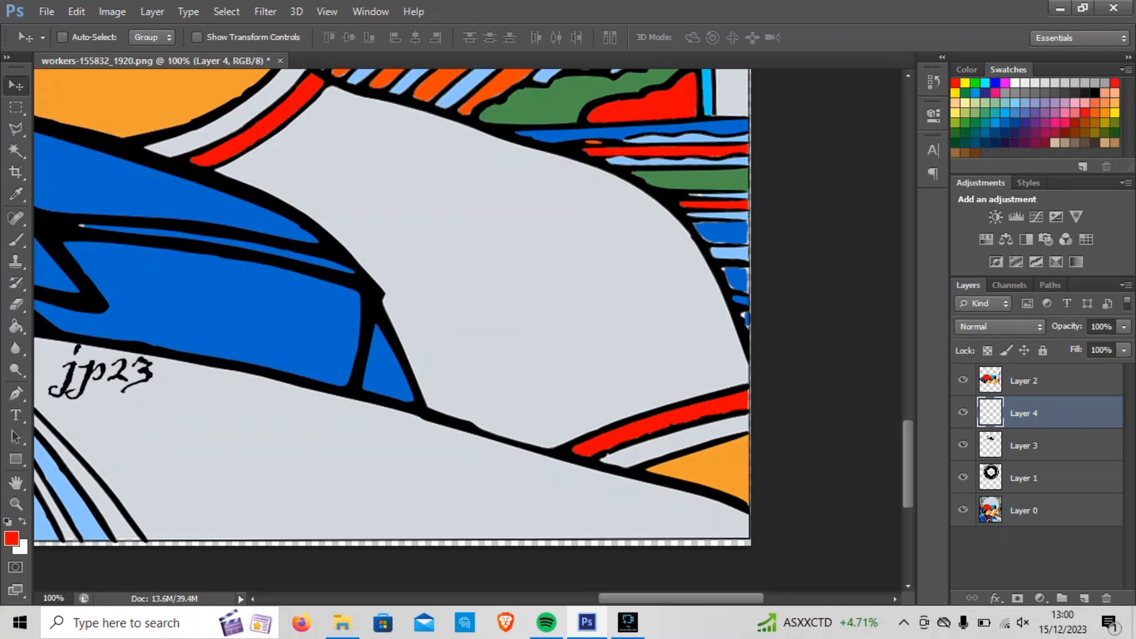
Rotate the signature about 9.66°, scale it to about 52% by 58%, place it on the orange patch in the poster's lower-right corner, and apply.
key(ctrl+t)
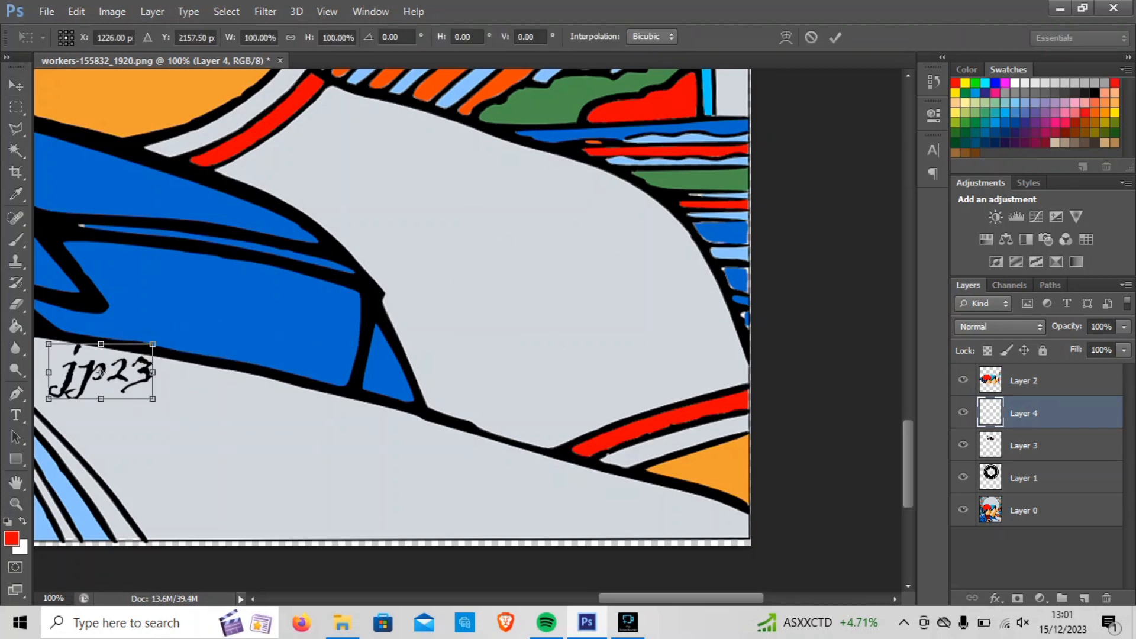
mouse_move(49, 398)
mouse_down()
mouse_move(75, 385)
mouse_move(61, 384)
mouse_up()
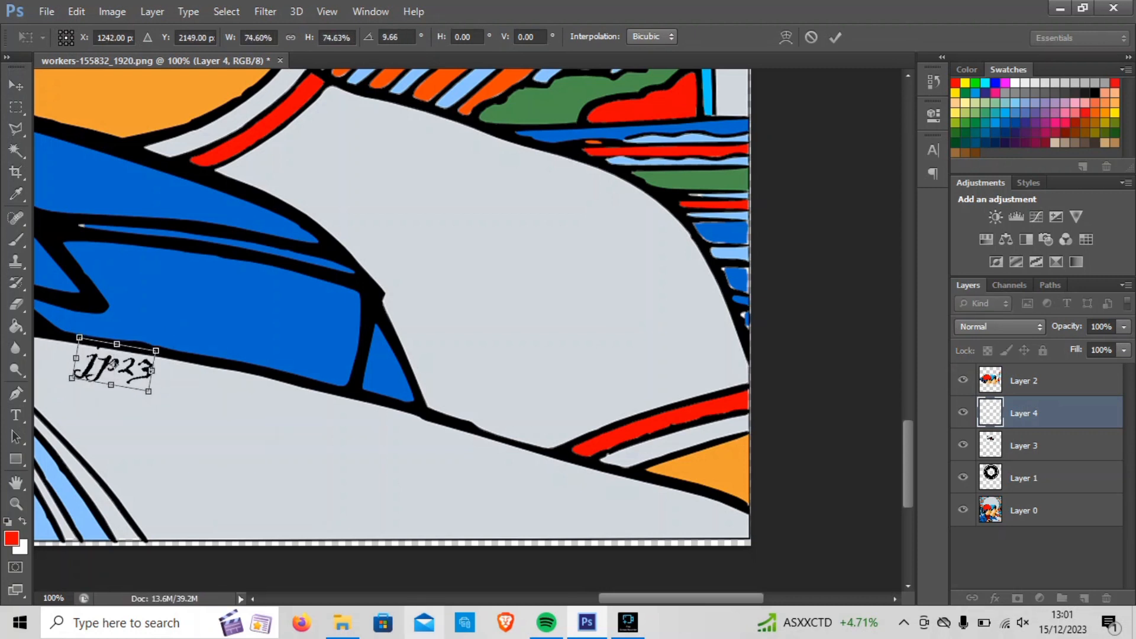
key(ctrl+minus)
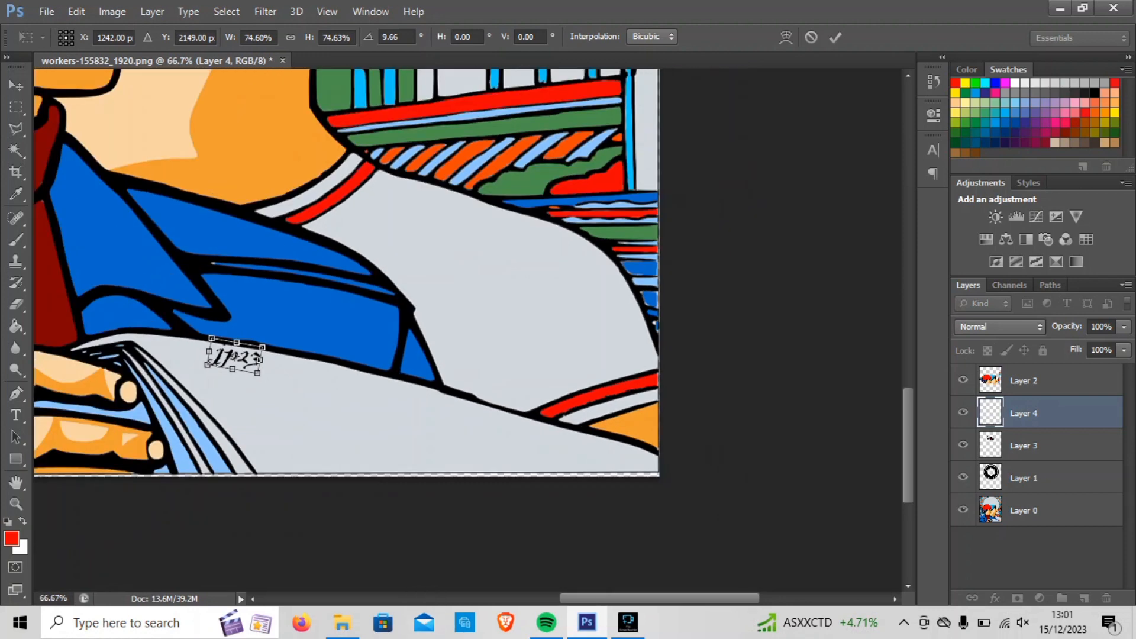
drag(233, 355, 625, 409)
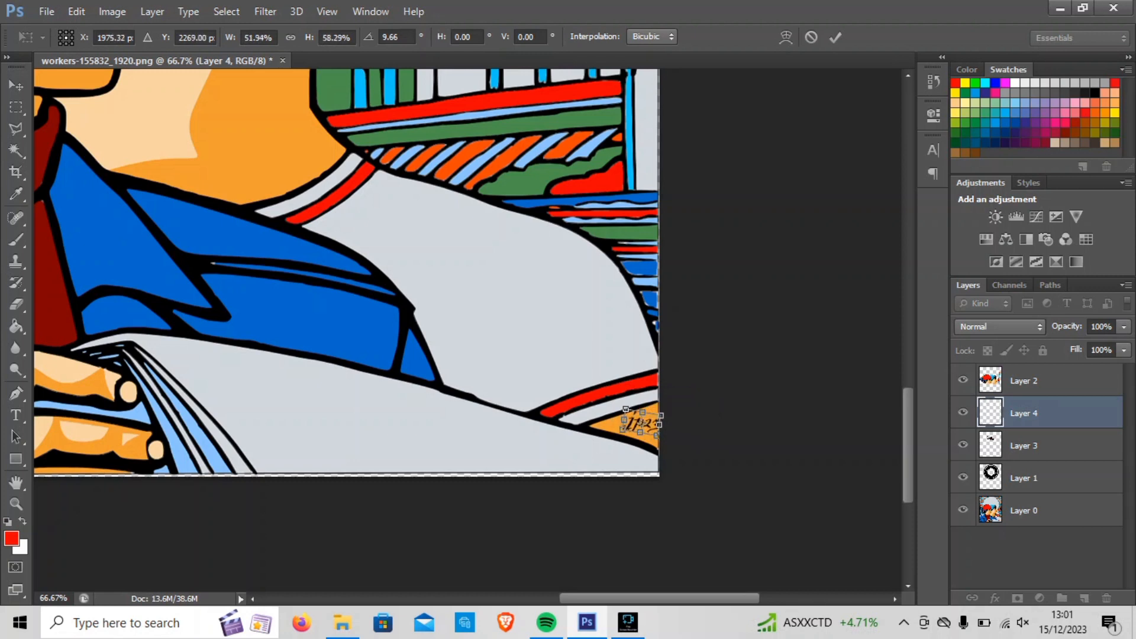
drag(641, 423, 624, 426)
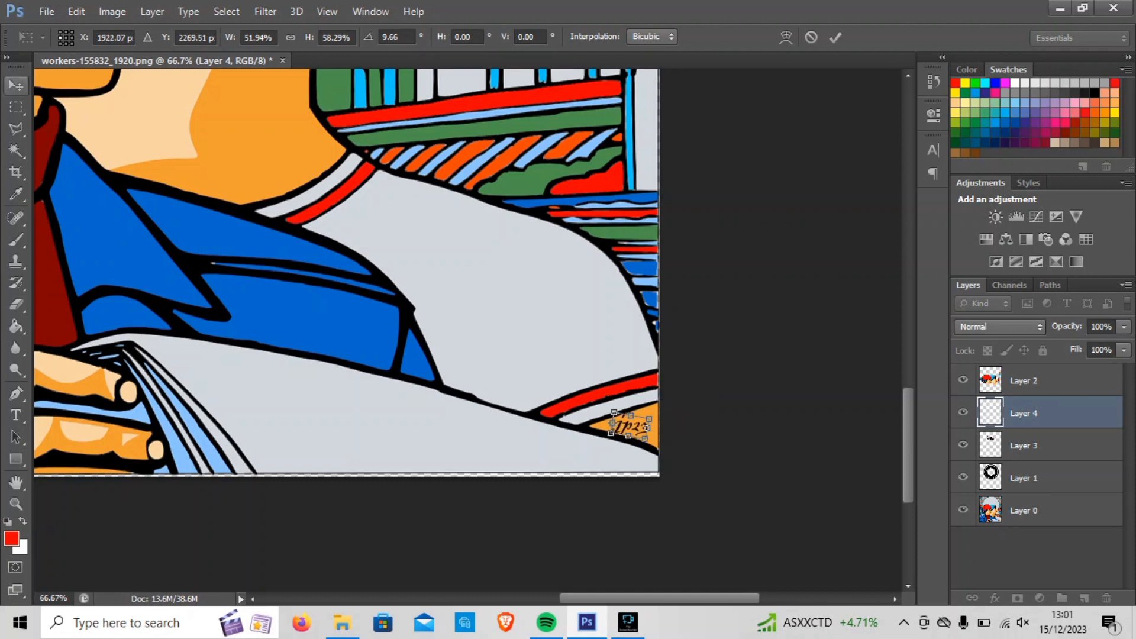
click(16, 85)
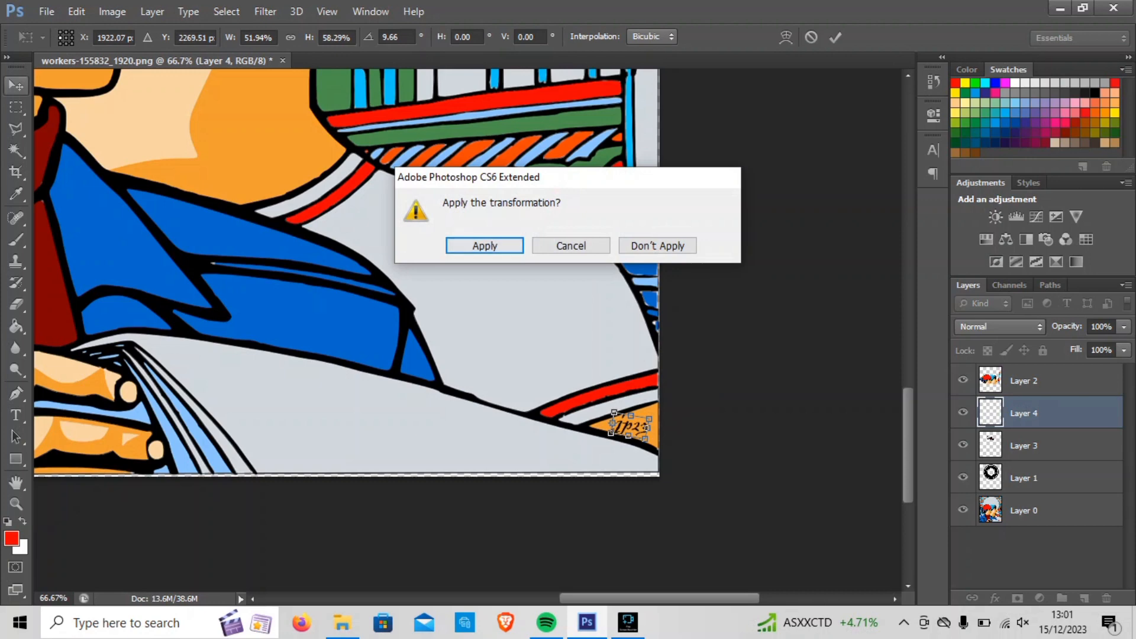
key(Return)
key(ctrl+minus)
key(ctrl+minus)
key(ctrl+minus)
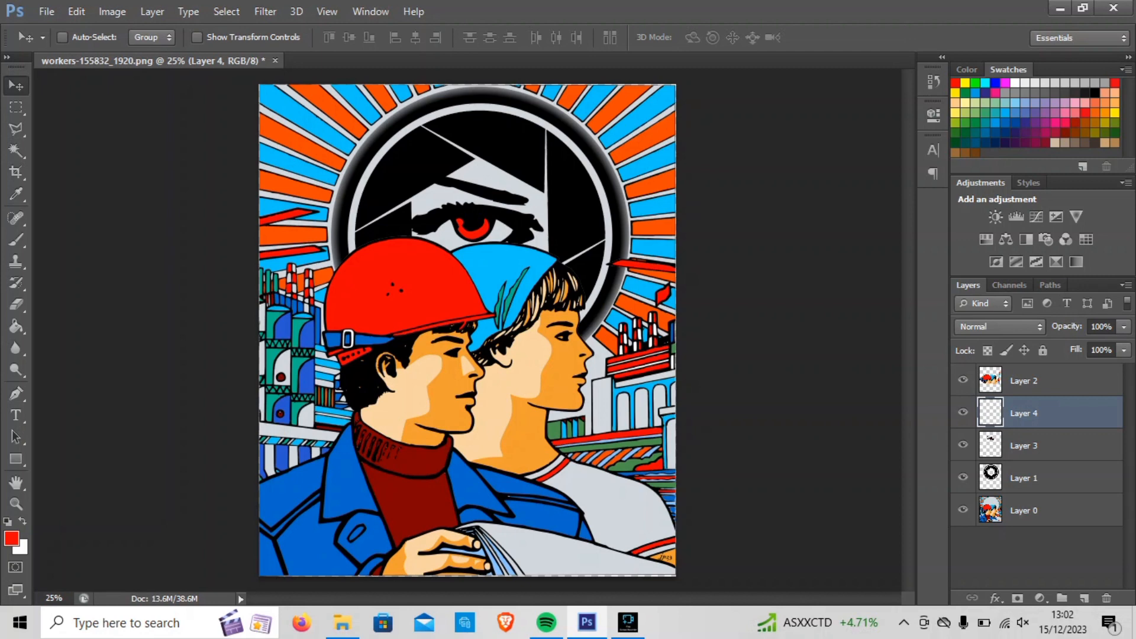
Start saving the poster under a new name in the 2023 subfolder of the artist's artwork folder on USB Drive (E:).
key(ctrl+shift+s)
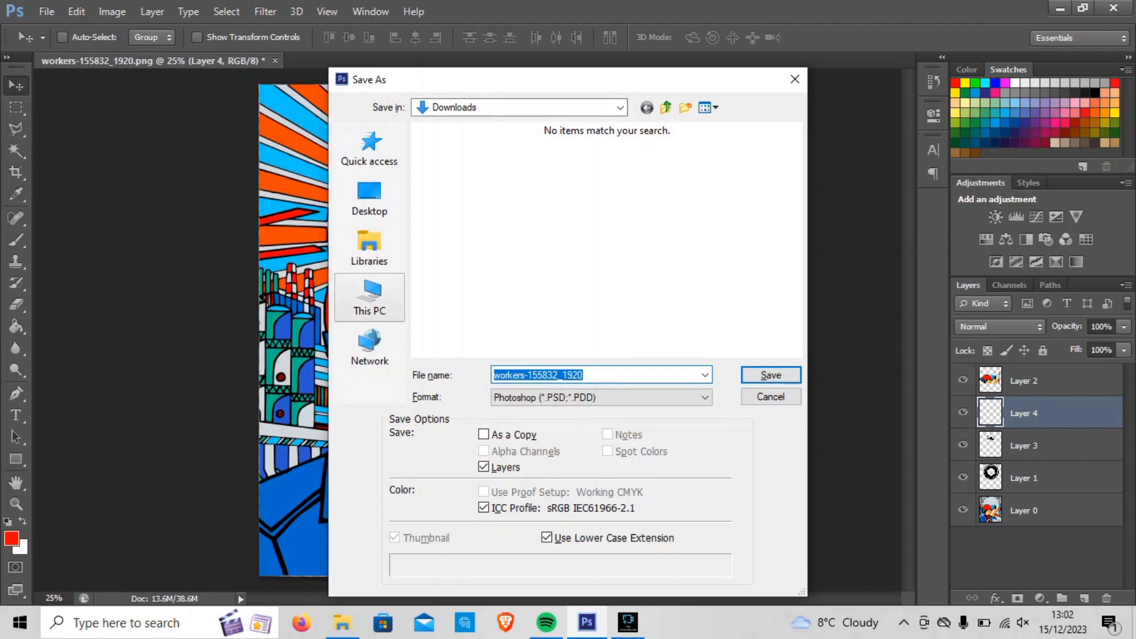
click(370, 296)
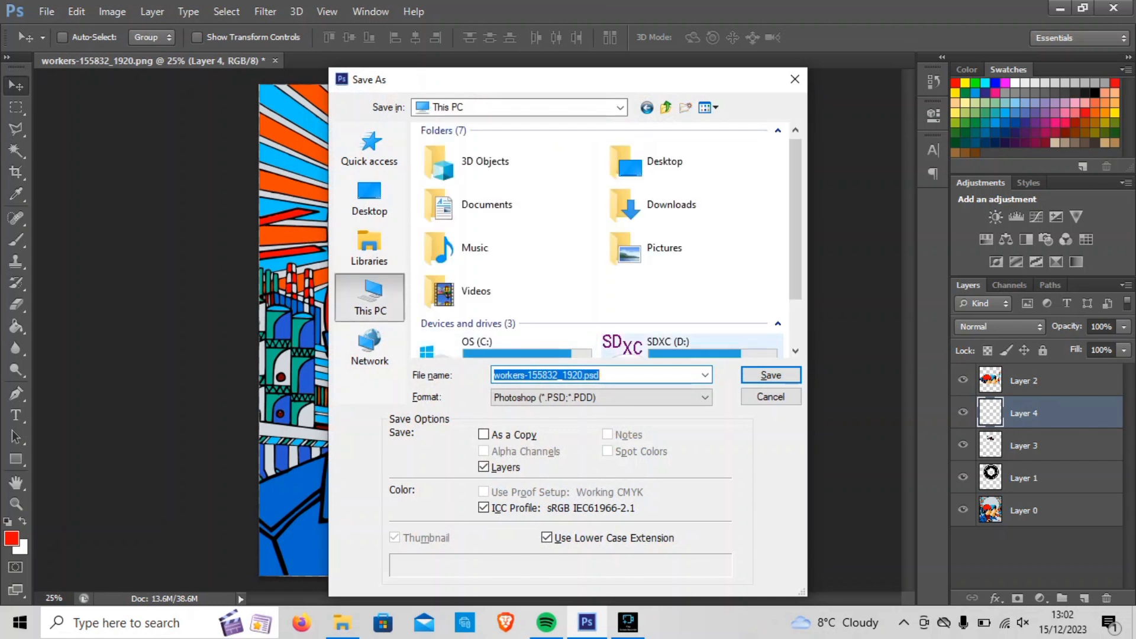
scroll(628, 145, down, 2)
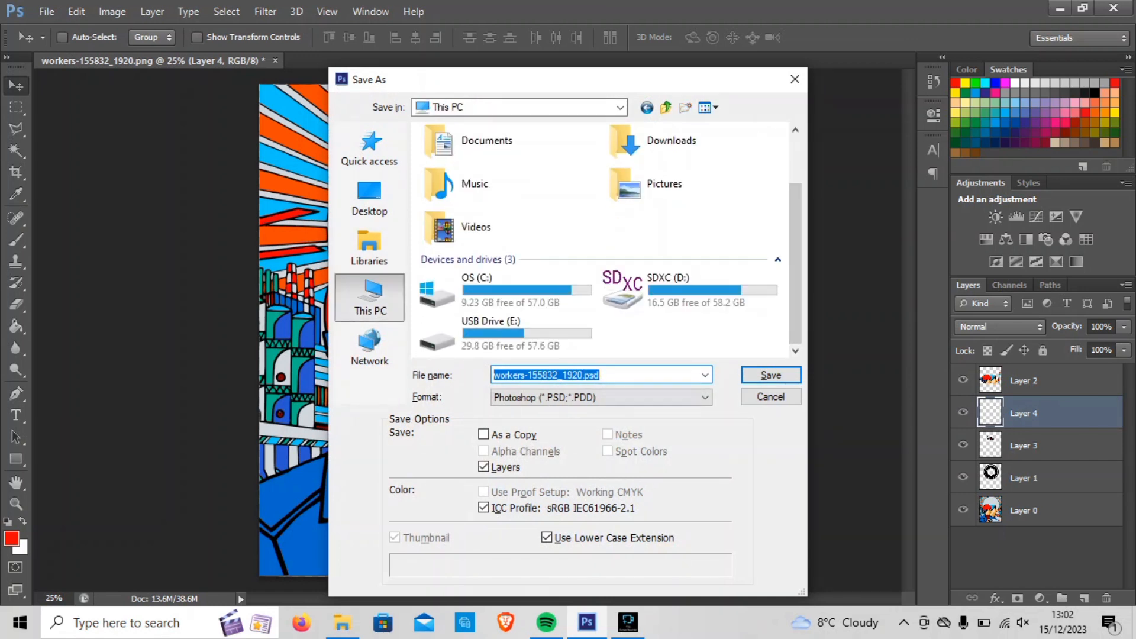
double_click(468, 331)
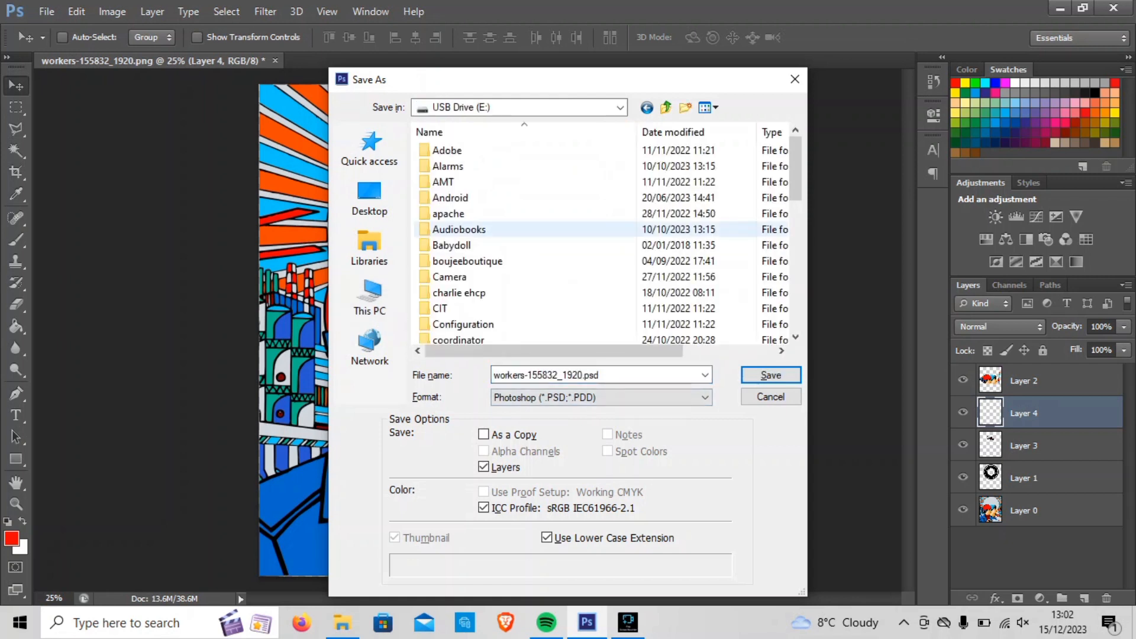
scroll(534, 177, down, 4)
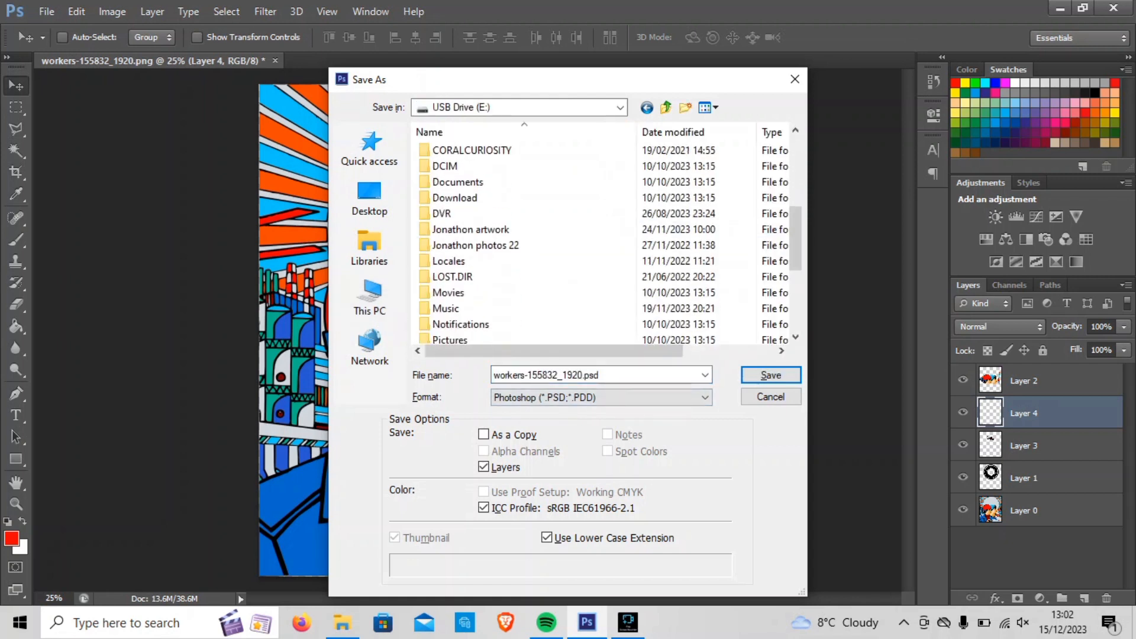
click(470, 230)
double_click(470, 230)
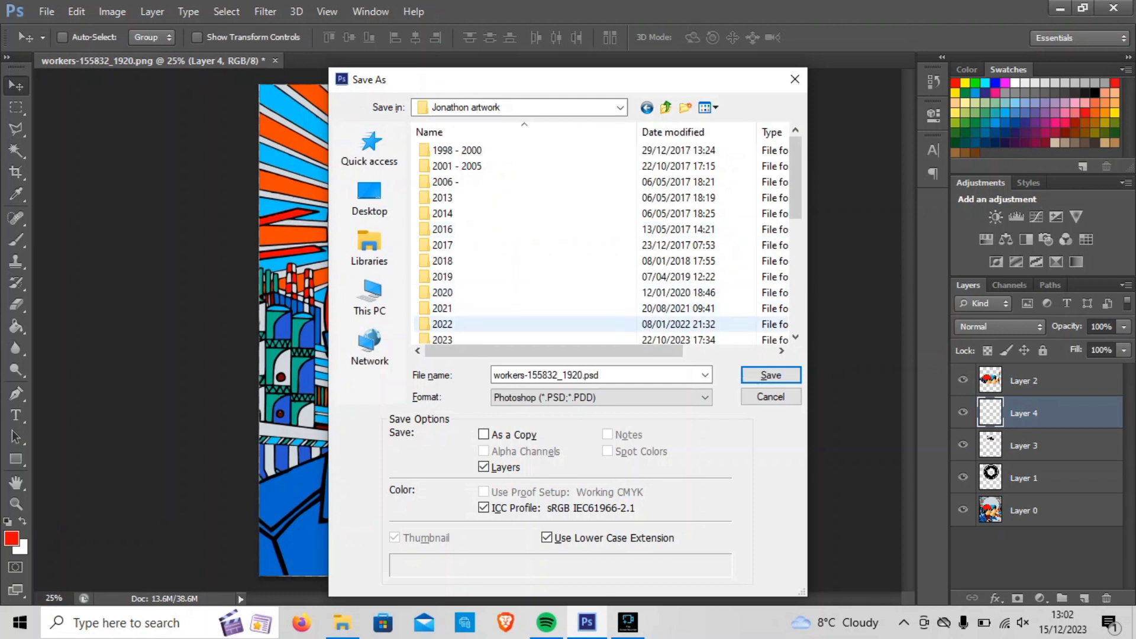
click(443, 339)
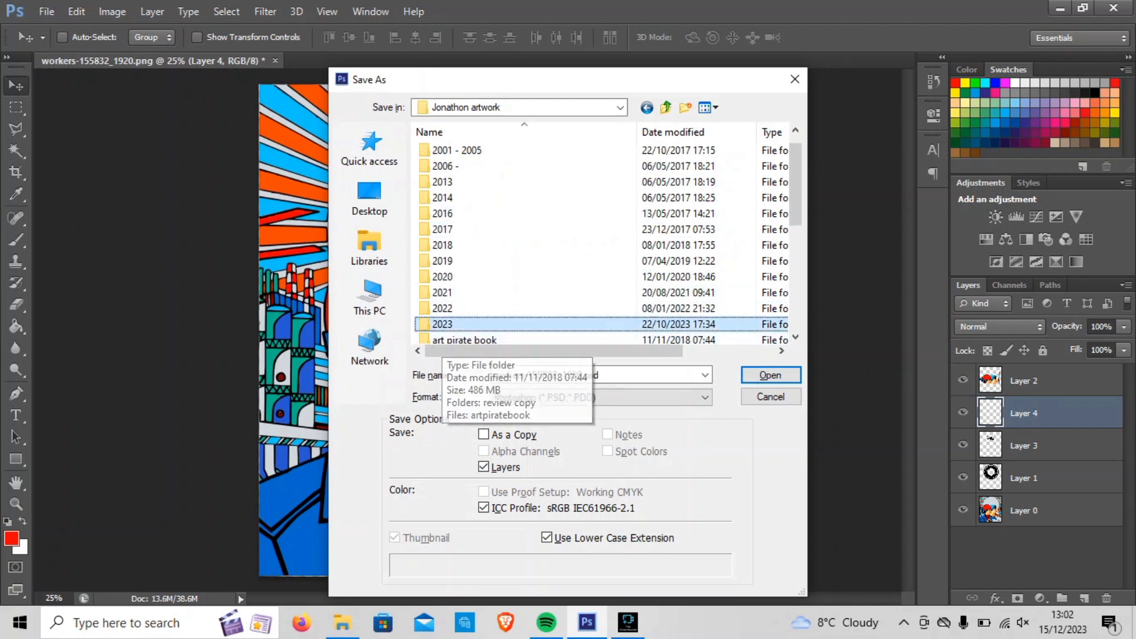
key(Return)
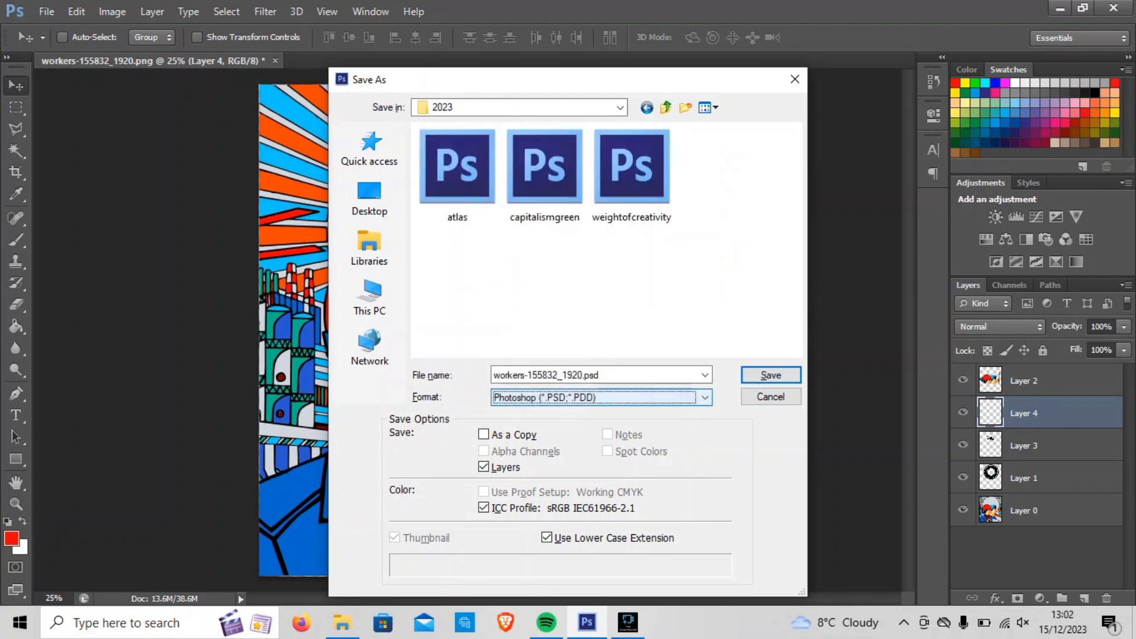
Save the poster as a PNG named gladtobewatched with Smallest / Slow compression and no interlacing.
click(600, 397)
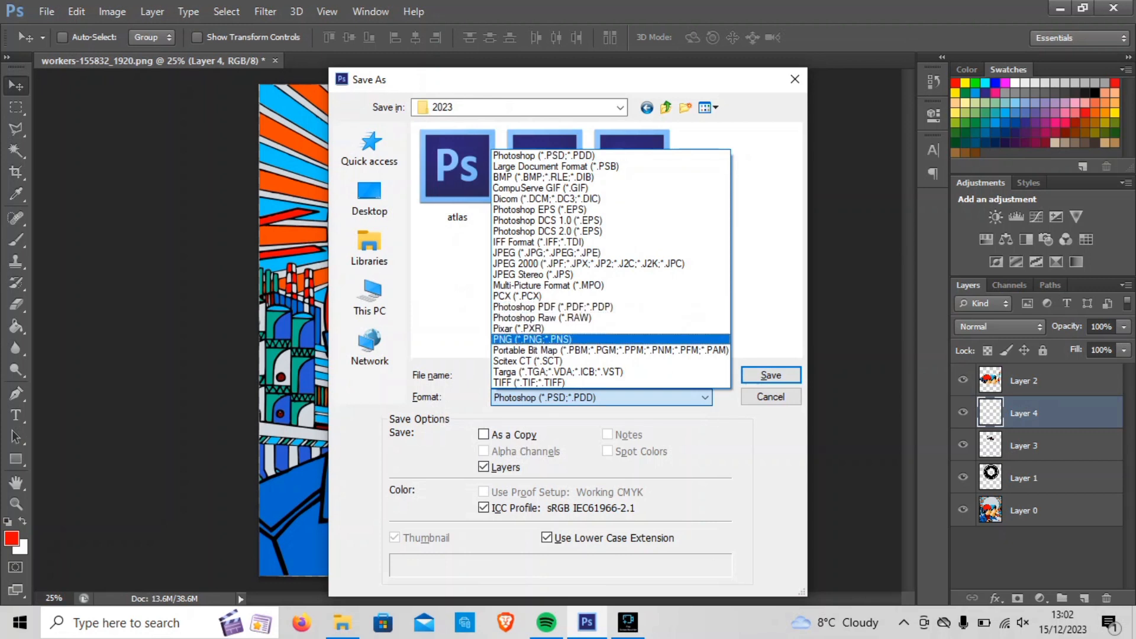
click(532, 339)
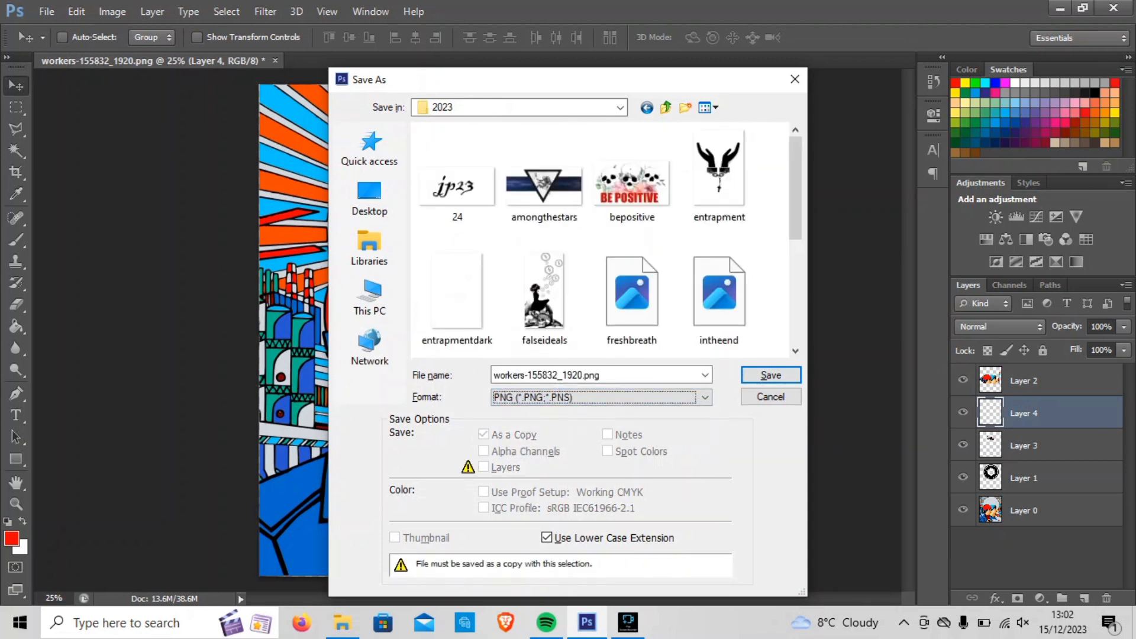
click(610, 375)
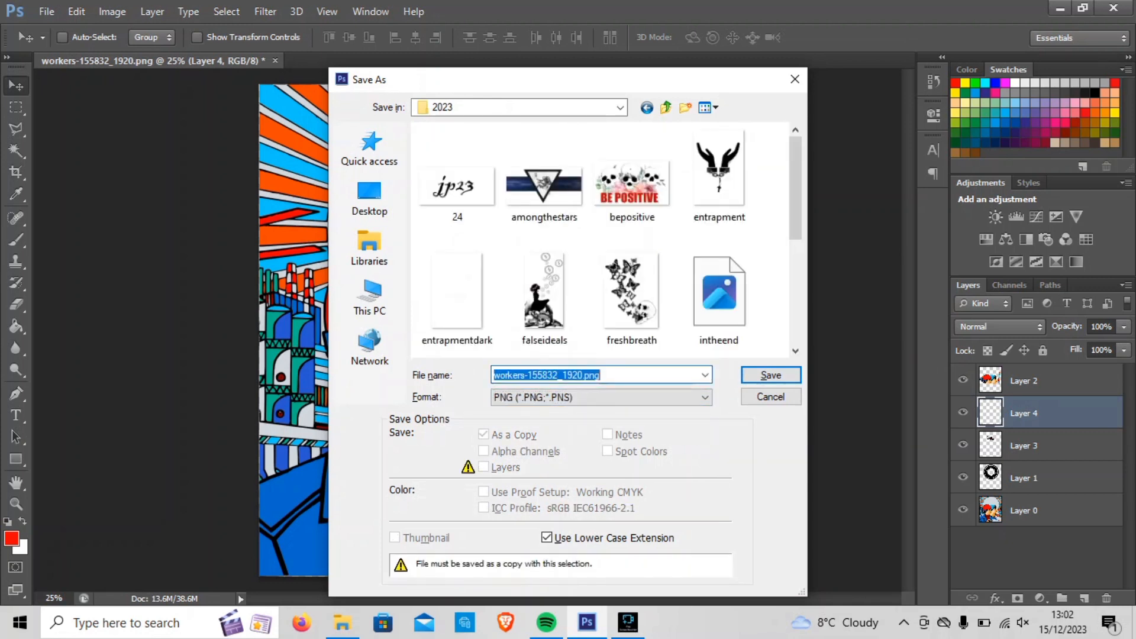
text(glad)
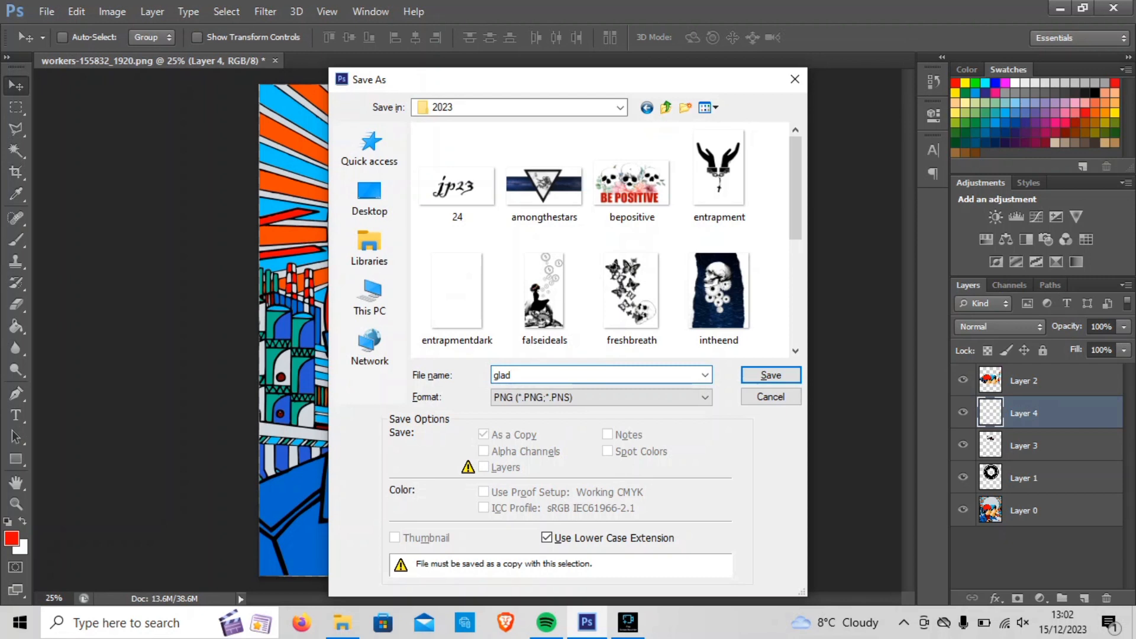
text(tobewatched)
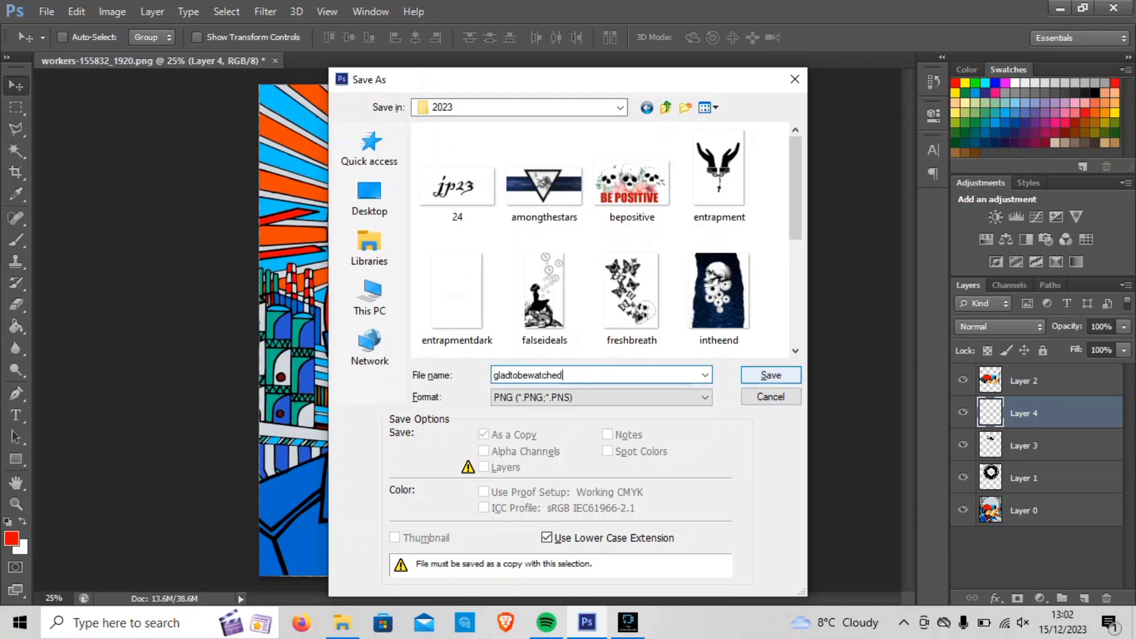
key(Return)
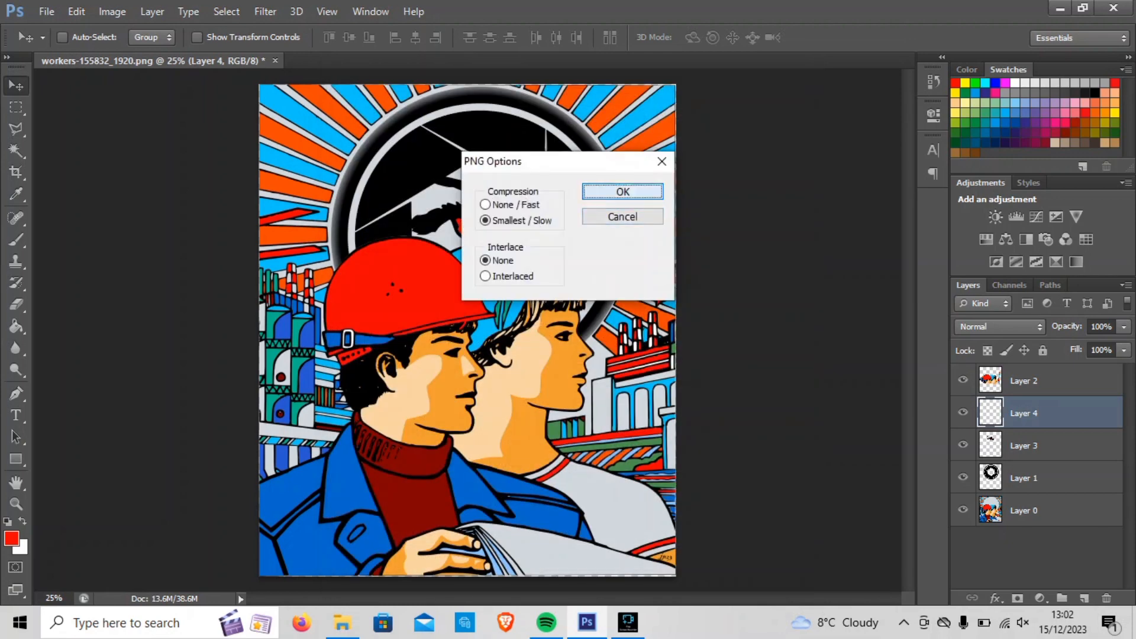
key(Return)
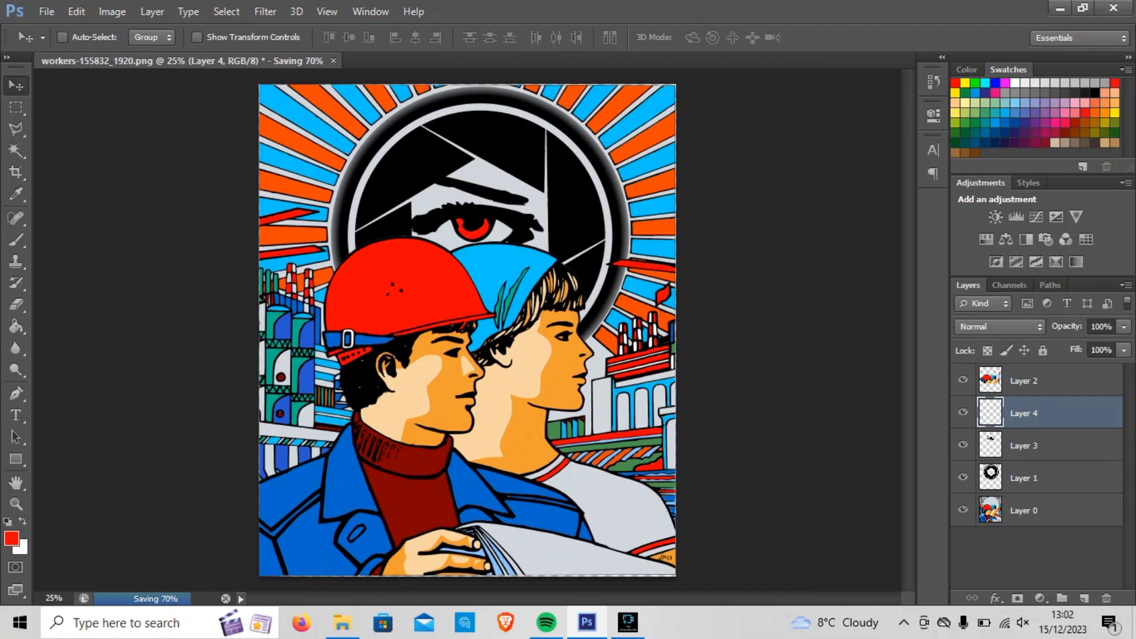